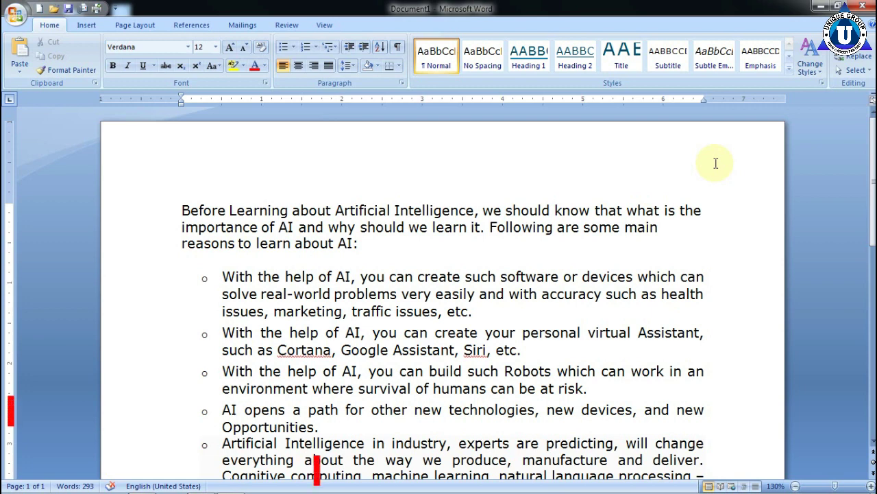
Scroll to the top and select the first paragraph, 'Before Learning about Artificial Intelligence…'.
scroll(675, 185, "down", 5, "ctrl")
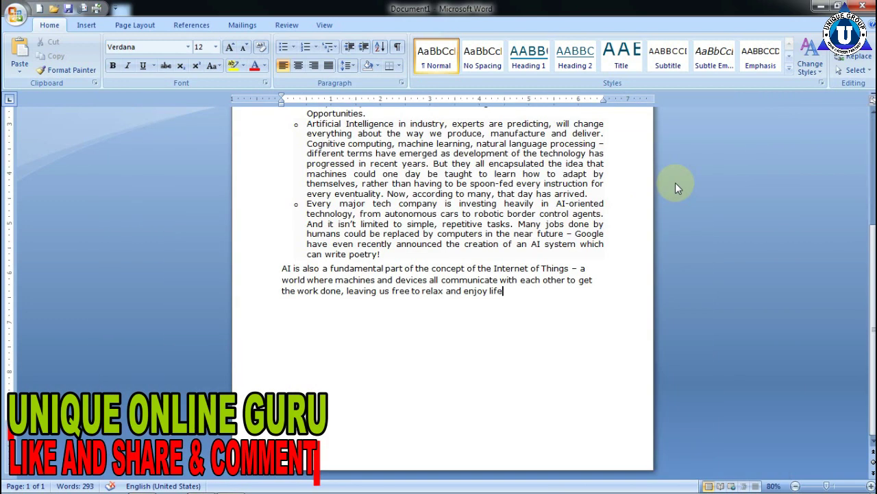
scroll(675, 185, "up", 1, "ctrl")
scroll(647, 197, "up", 3)
scroll(648, 197, "up", 3)
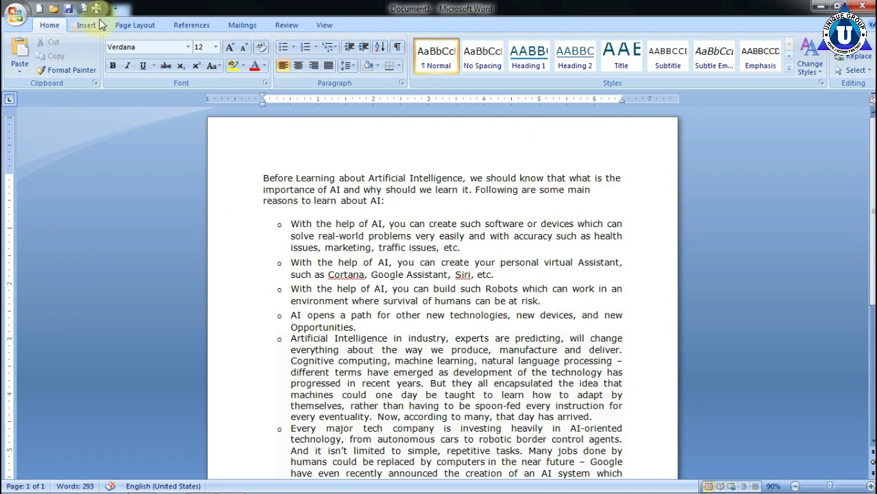
left_click(372, 223)
scroll(379, 234, "down", 2)
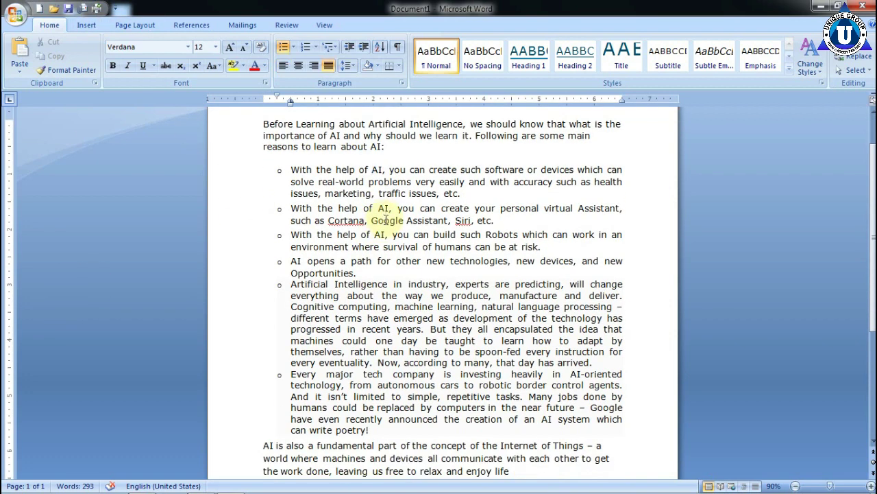
scroll(386, 220, "up", 2)
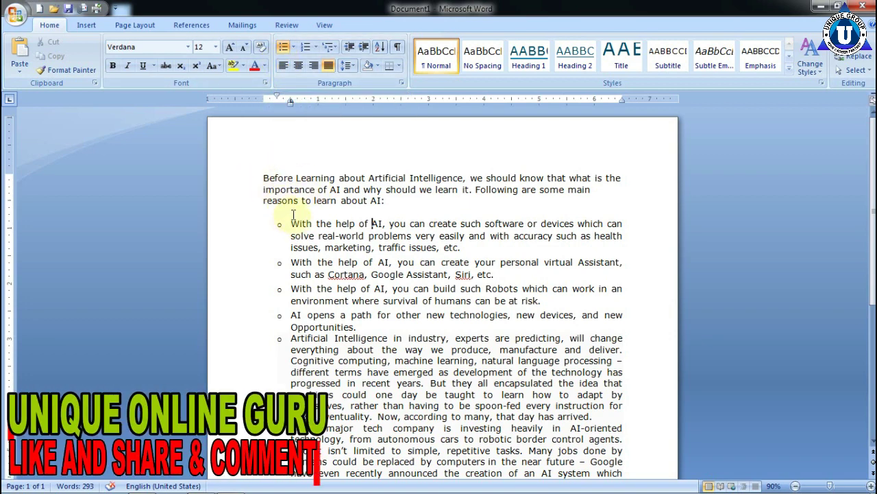
left_click_drag(264, 178, 377, 201)
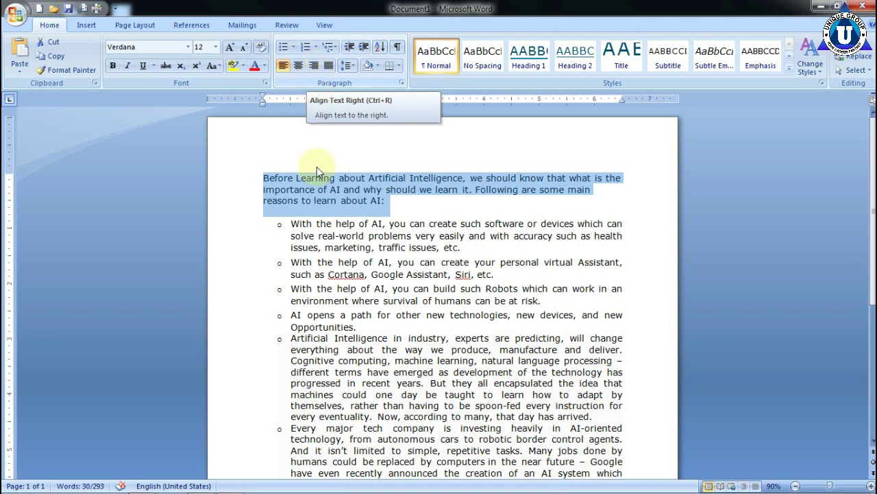
Select the essay text and left-align it.
left_click(299, 192)
left_click_drag(264, 177, 325, 488)
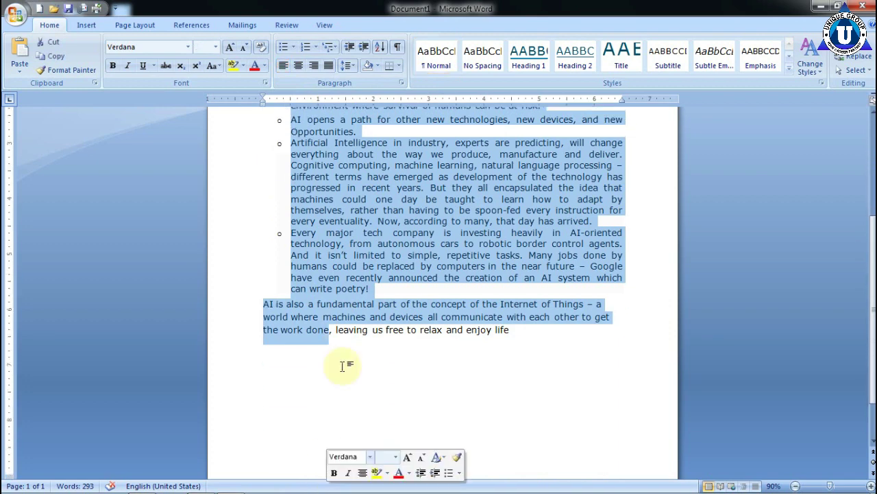
scroll(343, 356, "up", 5)
left_click(285, 68)
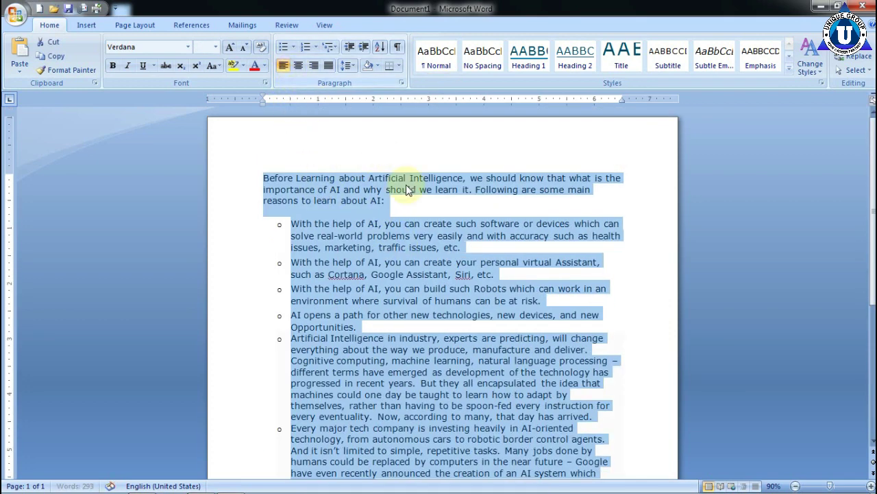
left_click(392, 189)
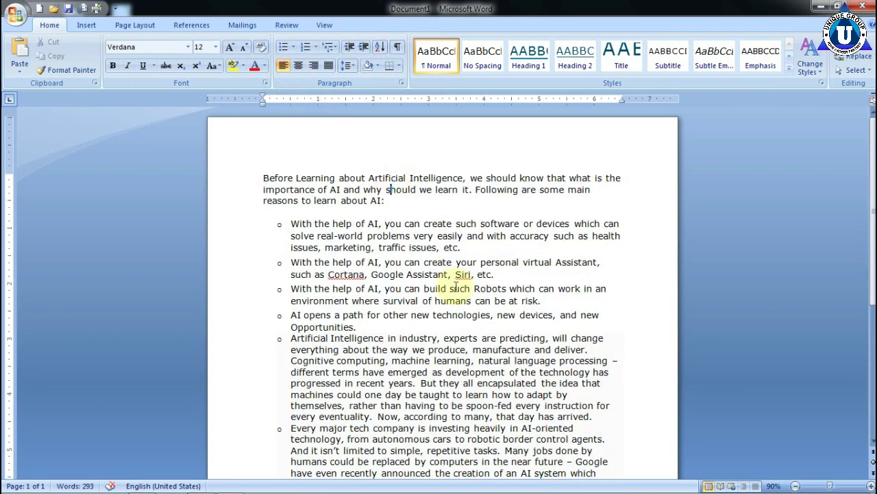
scroll(420, 219, "down", 3)
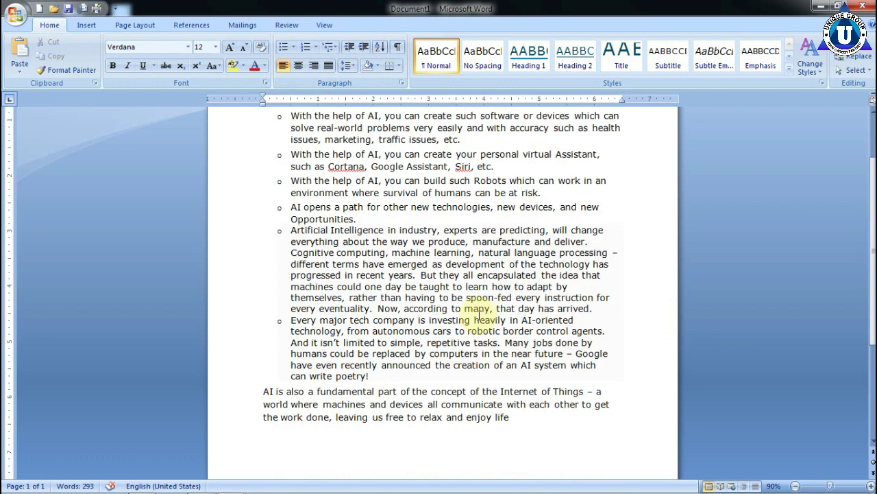
scroll(482, 313, "down", 1)
scroll(482, 314, "up", 3)
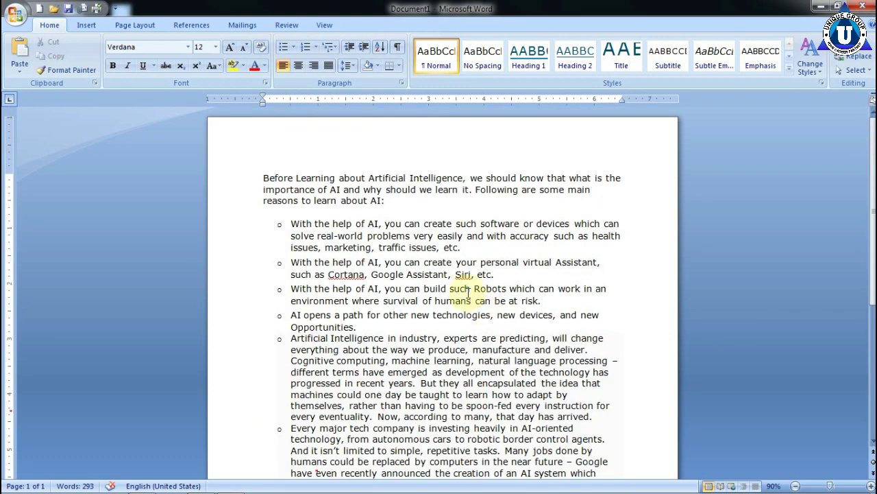
Centre the essay text from the intro downward.
mouse_move(265, 176)
left_mouse_down()
mouse_move(348, 473)
mouse_move(523, 356)
left_mouse_up()
scroll(523, 357, "up", 5)
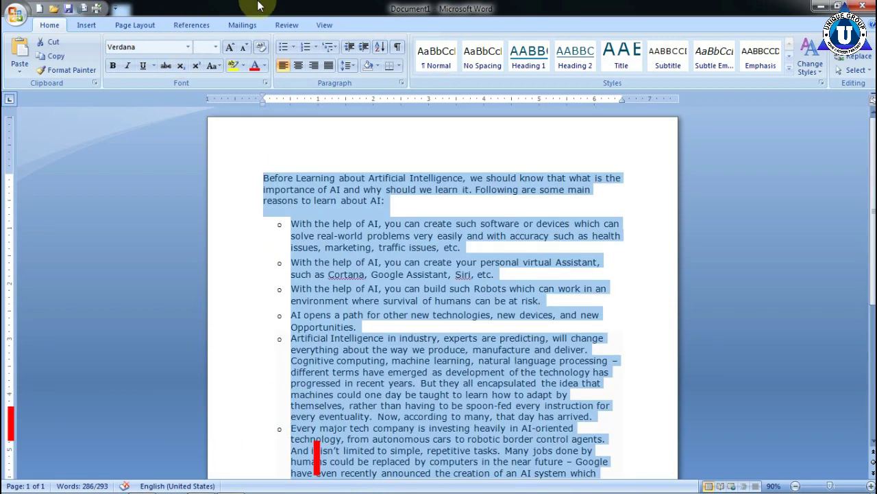
left_click(298, 65)
scroll(492, 248, "down", 4)
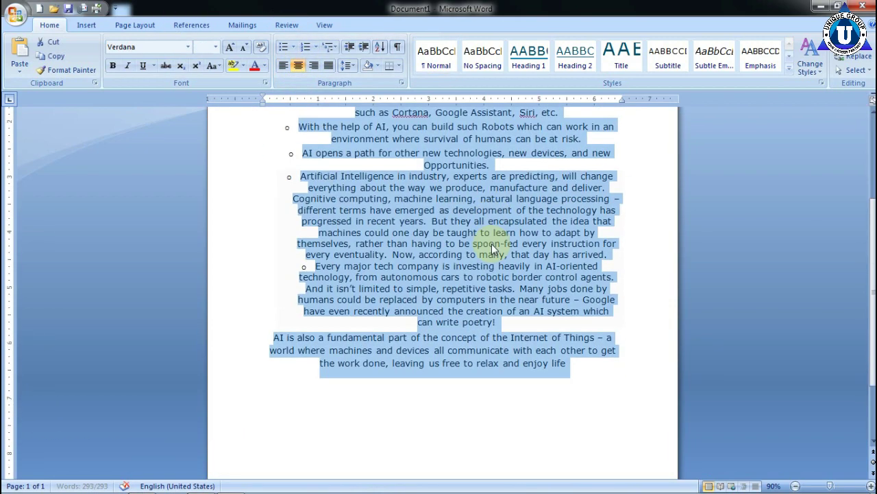
scroll(492, 249, "up", 5)
Type a few test lines after the intro, then delete them so it ends with 'learn about'.
left_click(486, 235)
left_click(521, 208)
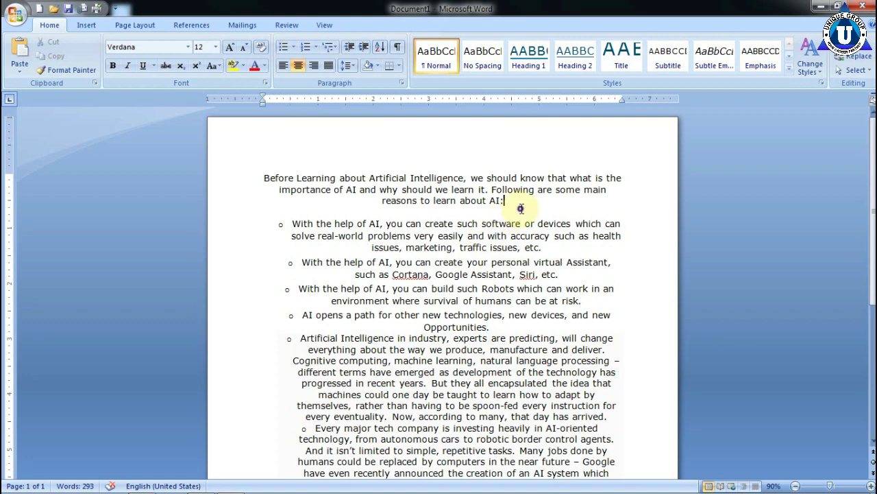
key("Return")
type("sdjflsajfjasfasjfd")
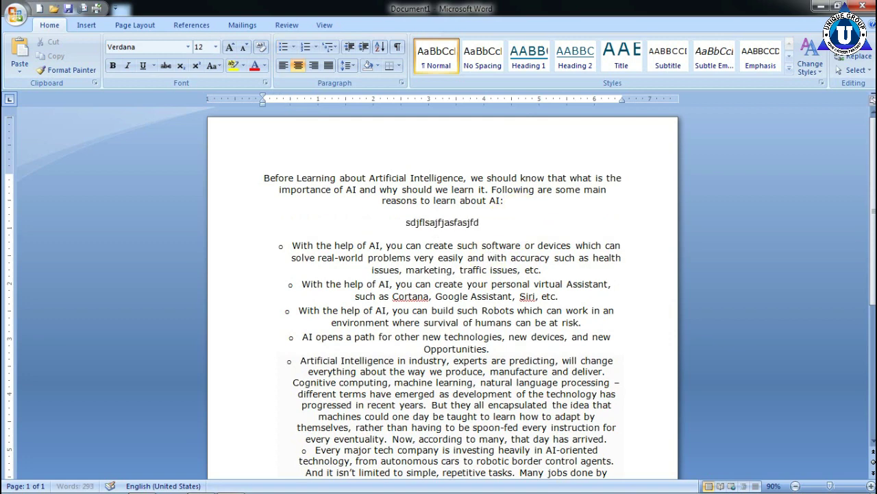
key("Return")
type("asdfnas")
key("Return")
type("dfgjd")
key("Return")
type("fgh df")
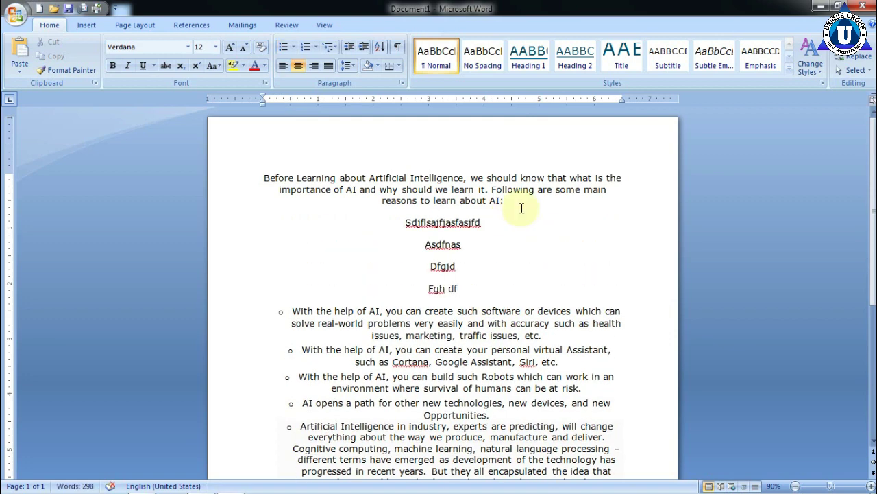
key("BackSpace")
key("BackSpace")
key("BackSpace")
key("BackSpace")
key("BackSpace")
key("BackSpace")
key("BackSpace")
key("BackSpace")
key("BackSpace")
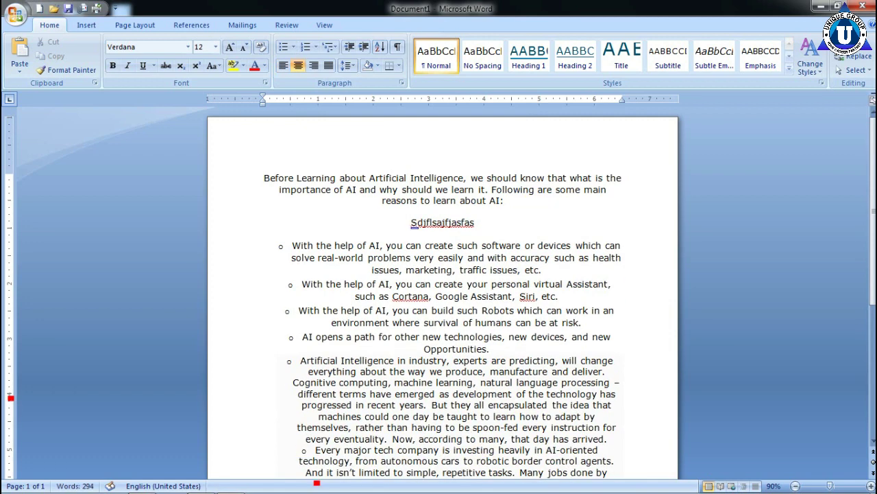
key("BackSpace")
key("BackSpace")
key("BackSpace")
key("BackSpace")
key("BackSpace")
key("BackSpace")
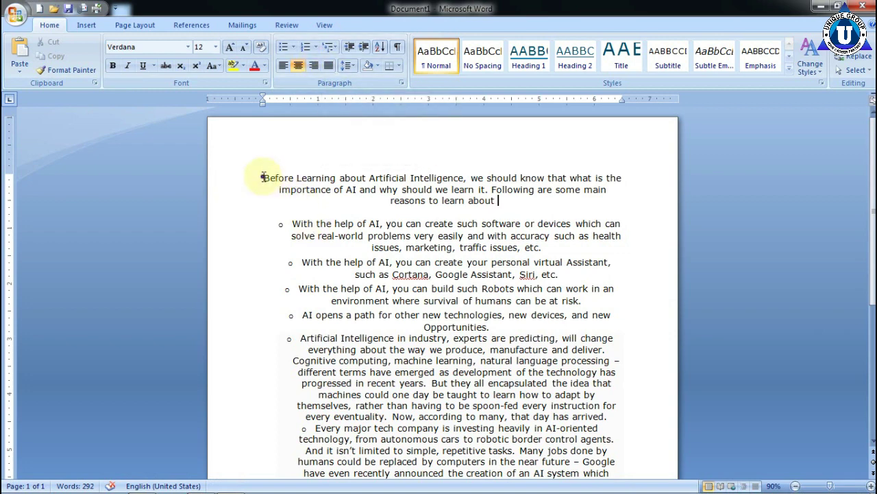
Select the essay text and justify it.
mouse_move(264, 177)
left_mouse_down()
mouse_move(377, 489)
mouse_move(660, 314)
left_mouse_up()
scroll(413, 307, "up", 5)
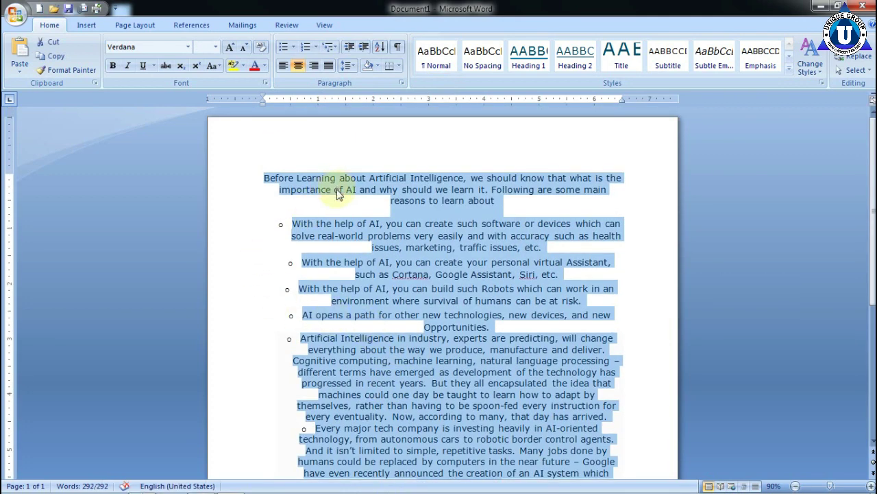
left_click(328, 65)
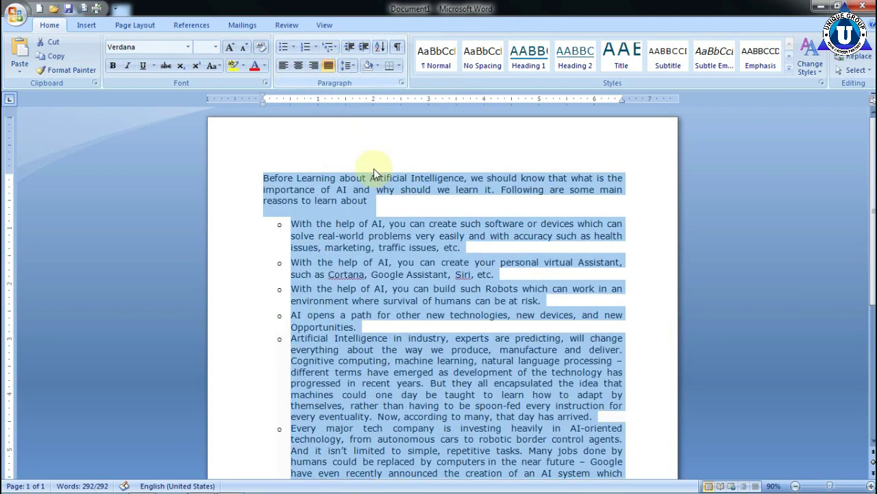
left_click(413, 217)
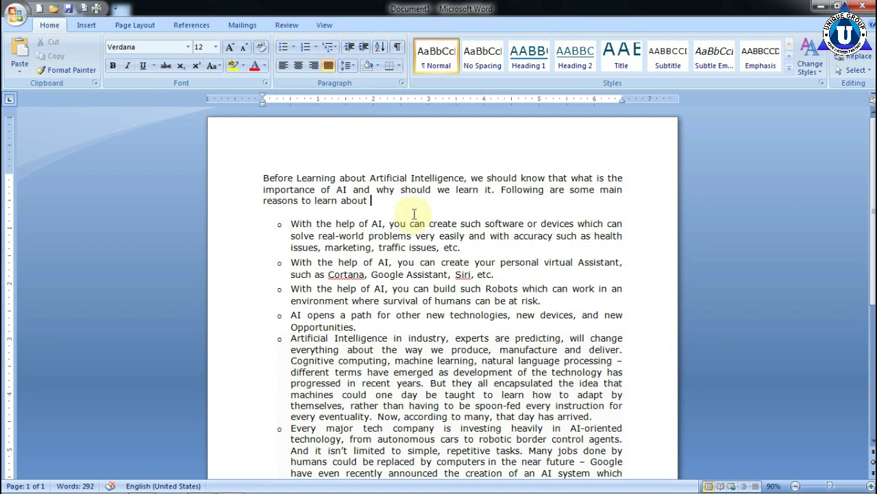
scroll(413, 214, "down", 5)
scroll(411, 212, "down", 1)
scroll(456, 274, "up", 6)
Change the bullets to arrows, then to enlarged four-diamond symbols.
left_click(280, 224)
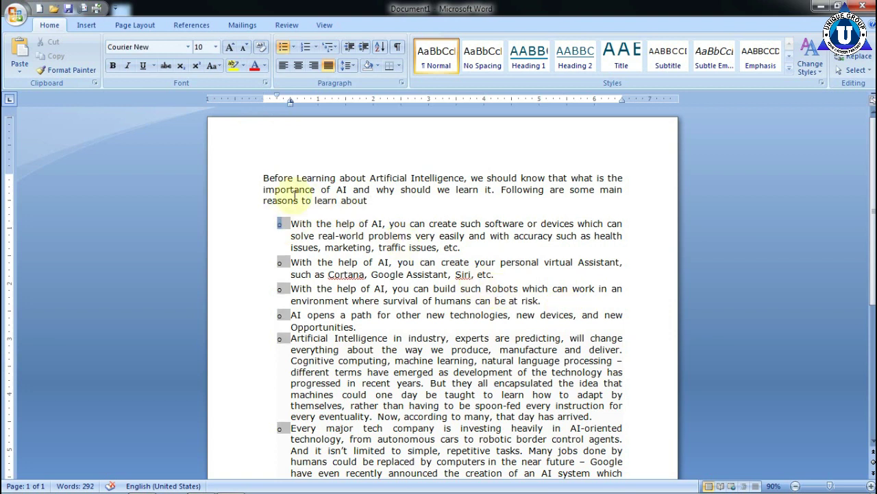
left_click(294, 48)
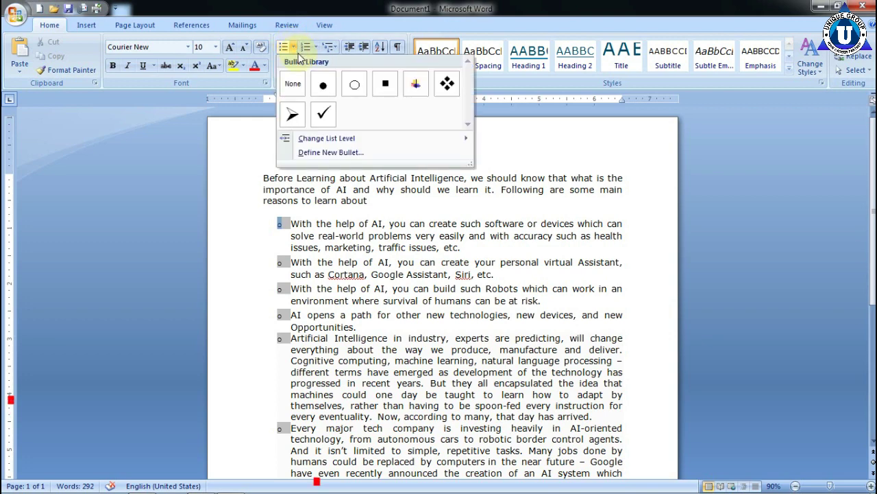
left_click(291, 120)
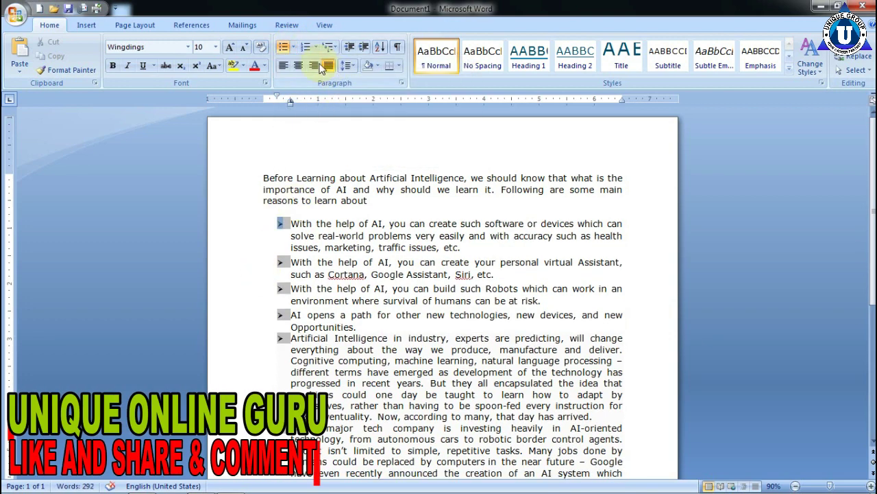
left_click(294, 49)
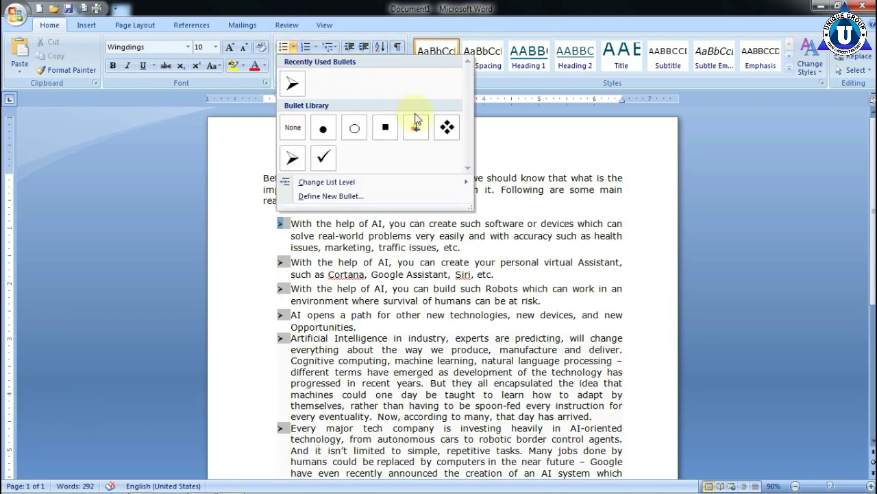
left_click(447, 127)
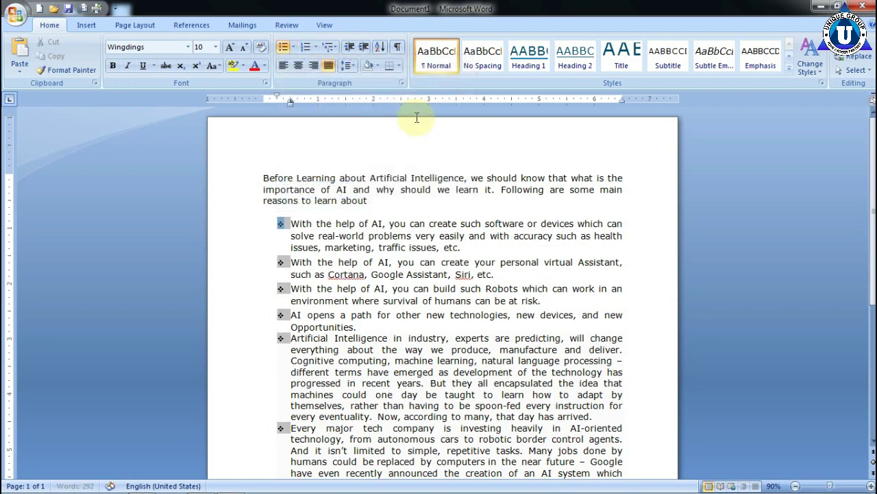
left_click(232, 48)
left_click(455, 330)
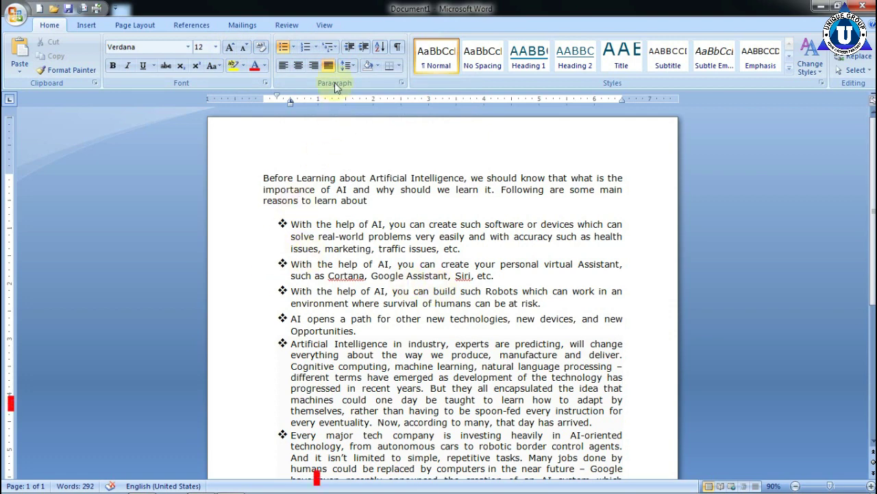
Turn the reasons into a numbered list 1 to 6, leaving Multilevel List unapplied.
left_click(307, 48)
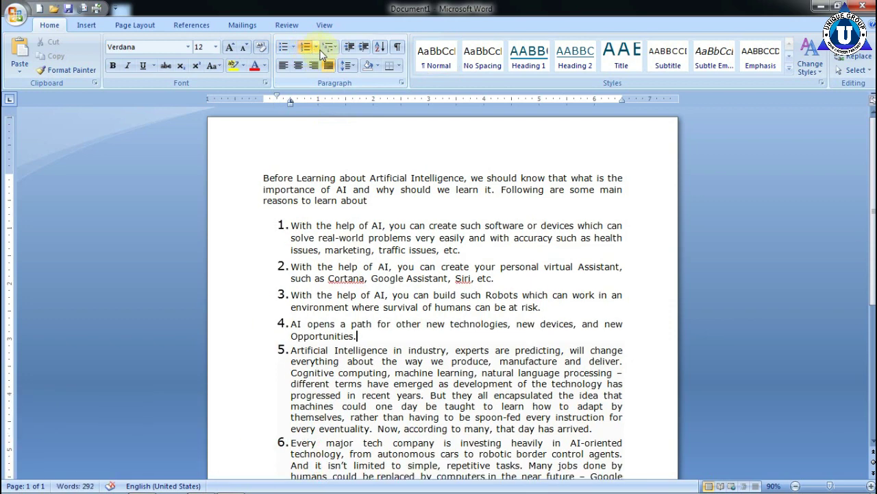
left_click(335, 48)
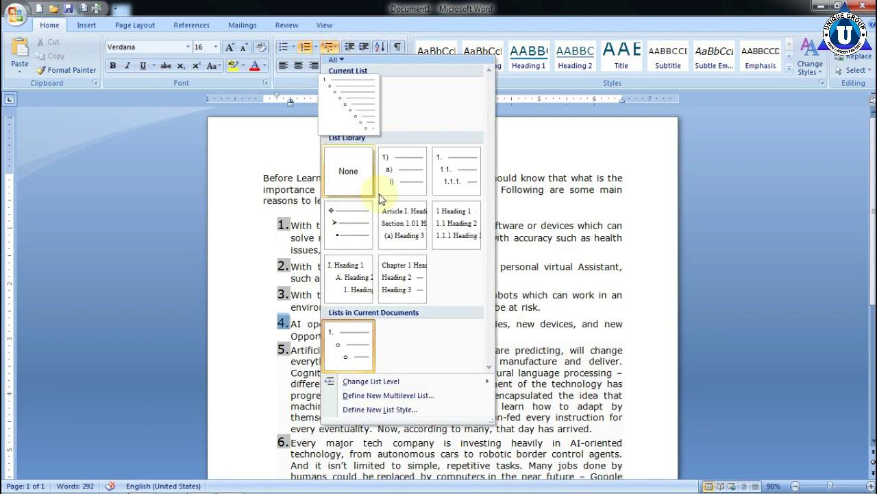
left_click(826, 397)
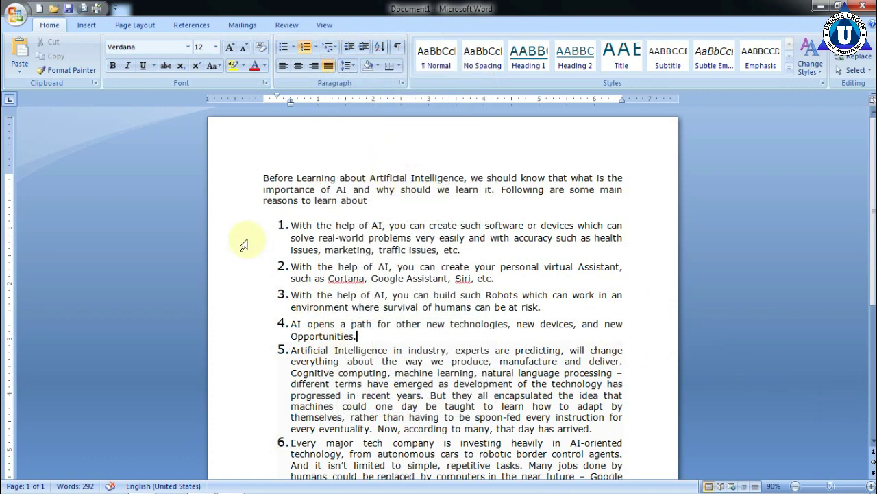
left_click_drag(262, 180, 370, 202)
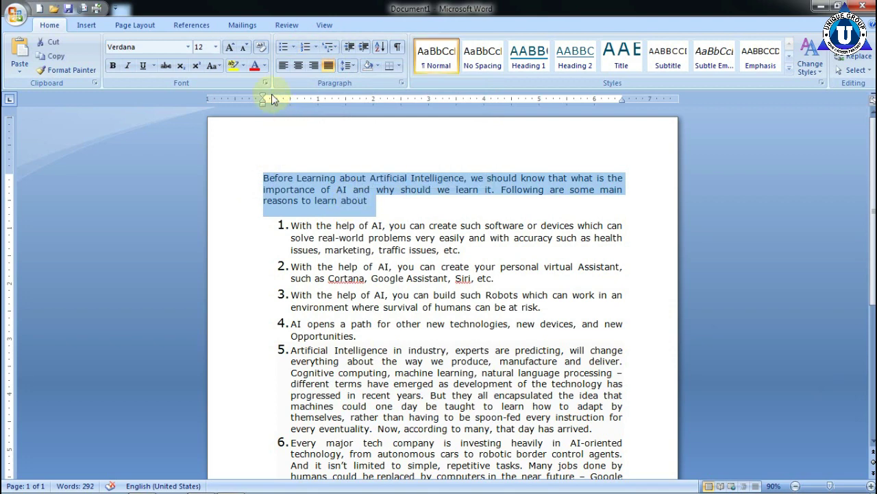
Enlarge the opening paragraph's font, then shrink it back to size 12.
left_click(228, 48)
left_click(228, 48)
left_click(244, 48)
left_click(243, 48)
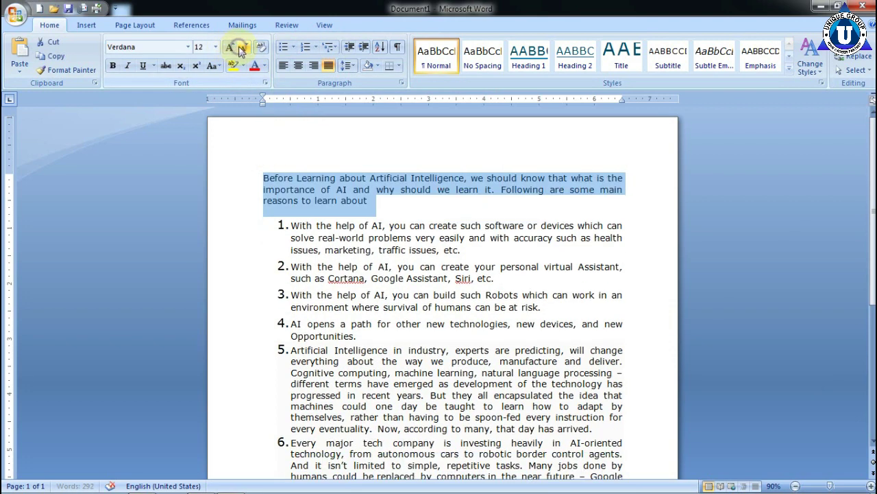
left_click(384, 243)
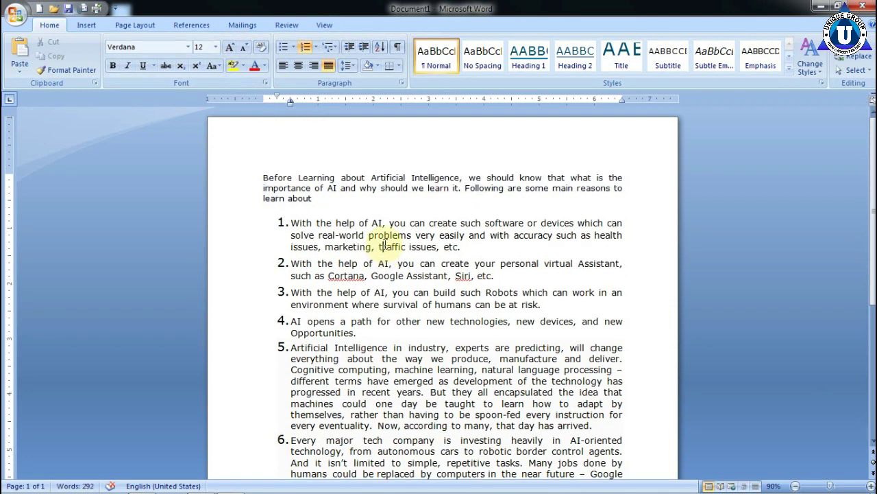
Apply a Box page border with a thick triple-line style after previewing Shadow, 3-D and Custom.
left_click(155, 31)
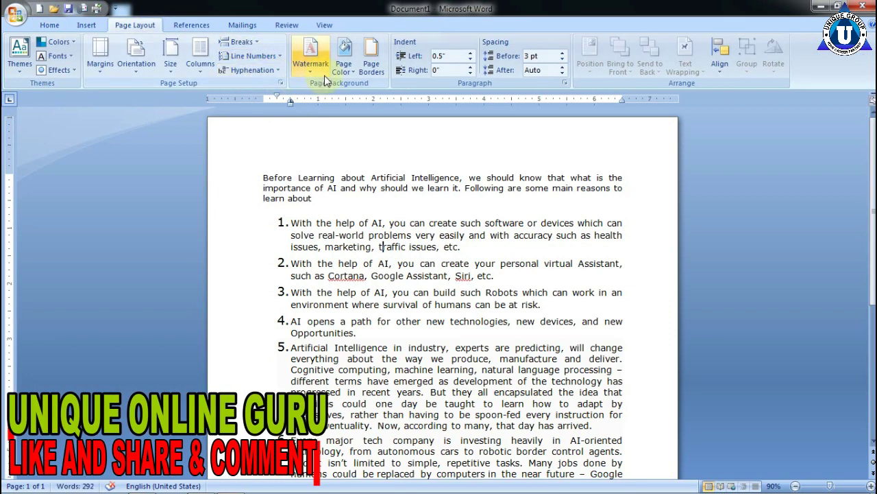
left_click(368, 63)
left_click(291, 201)
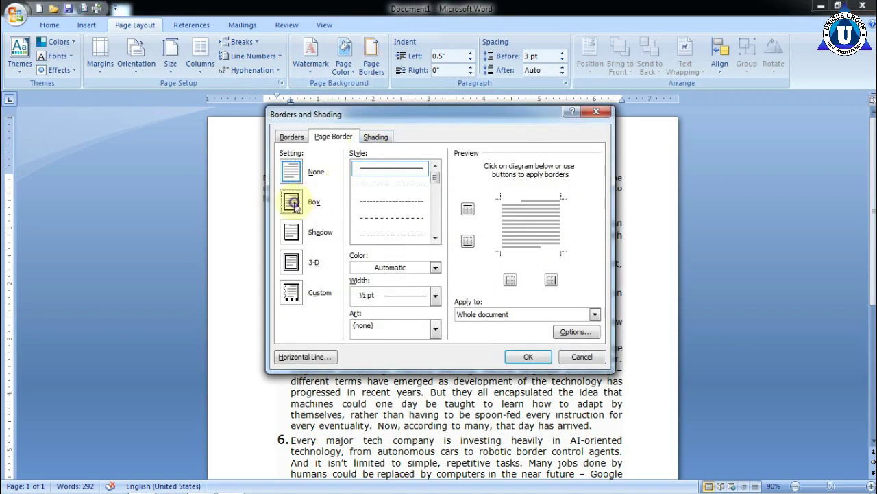
left_click(291, 233)
left_click(291, 262)
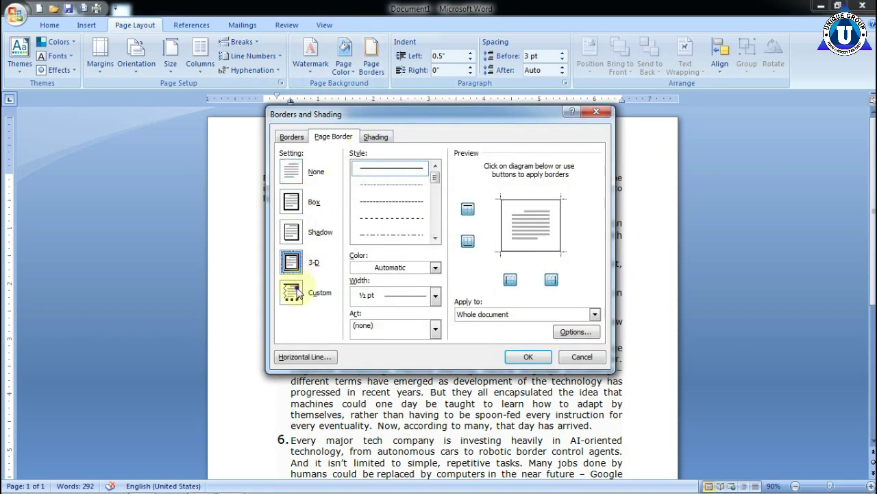
left_click(291, 292)
left_click(299, 206)
left_click_drag(435, 176, 423, 208)
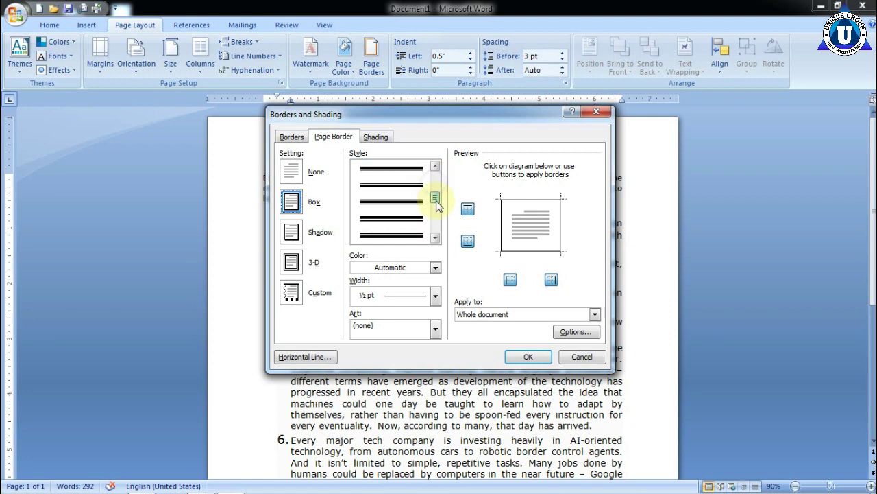
left_click(423, 205)
left_click(528, 357)
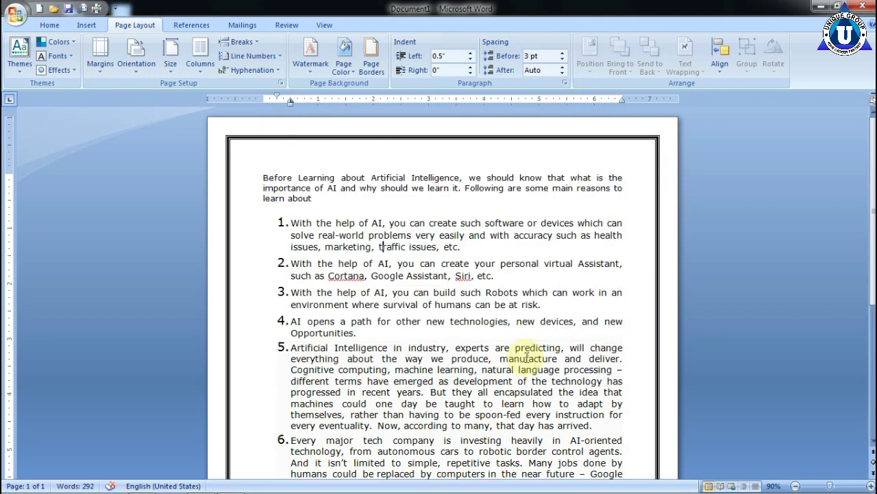
scroll(527, 353, "down", 3)
scroll(527, 353, "up", 3)
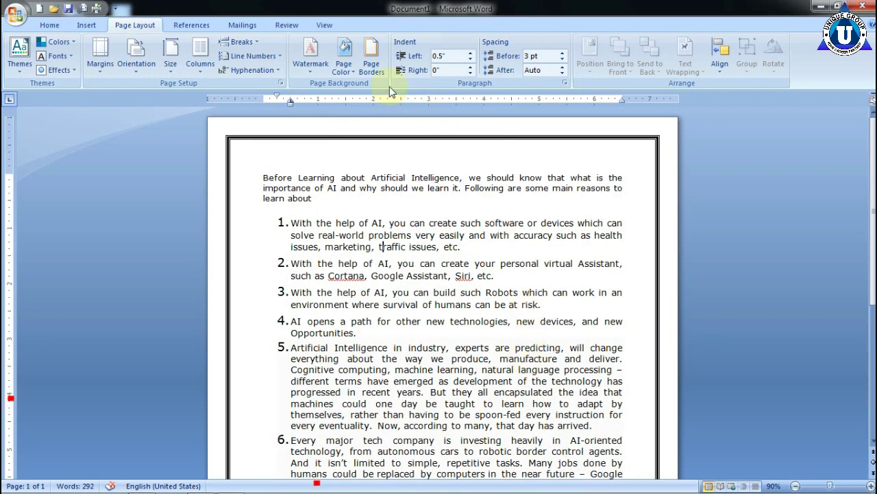
left_click(305, 67)
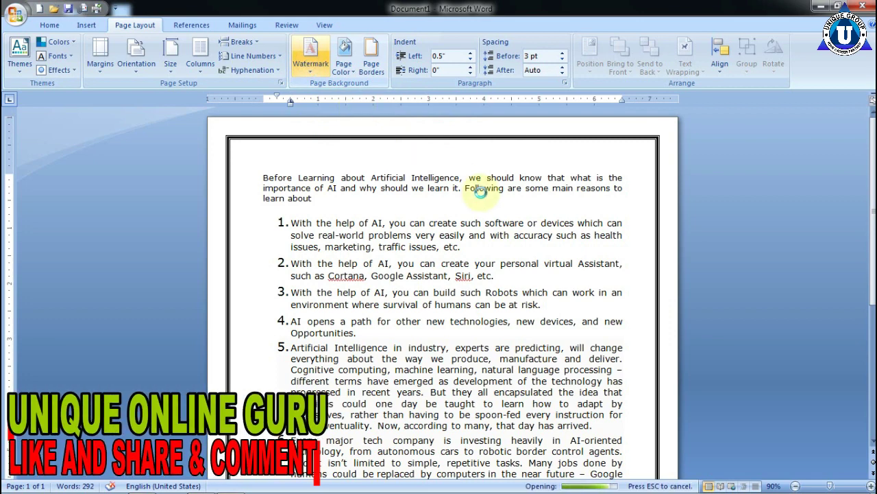
Add a diagonal custom text watermark reading 'unique group' in place of ASAP.
left_click(365, 325)
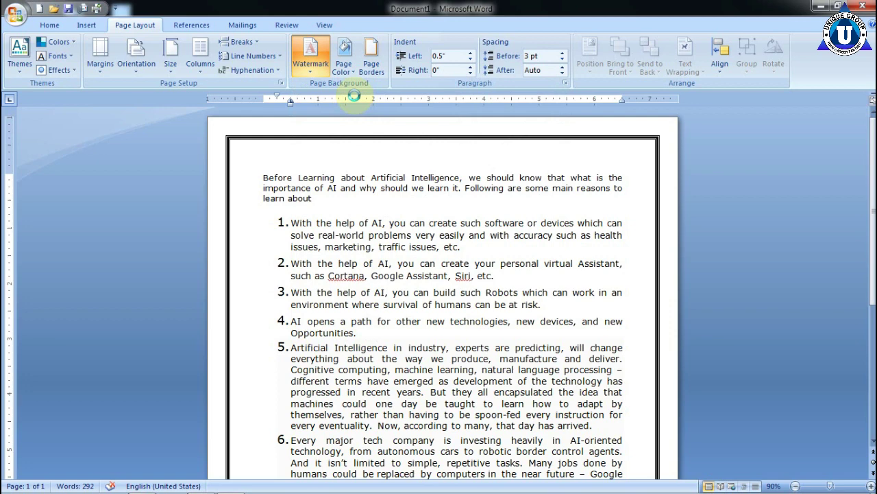
left_click(346, 177)
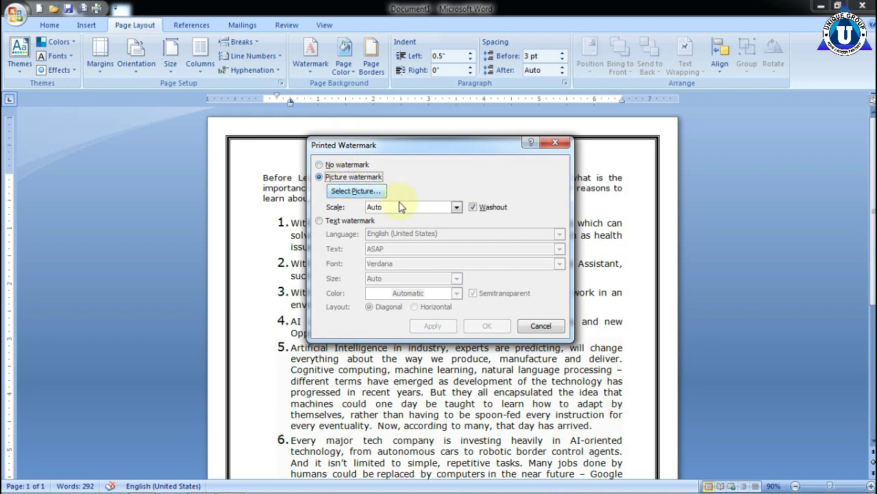
left_click(330, 221)
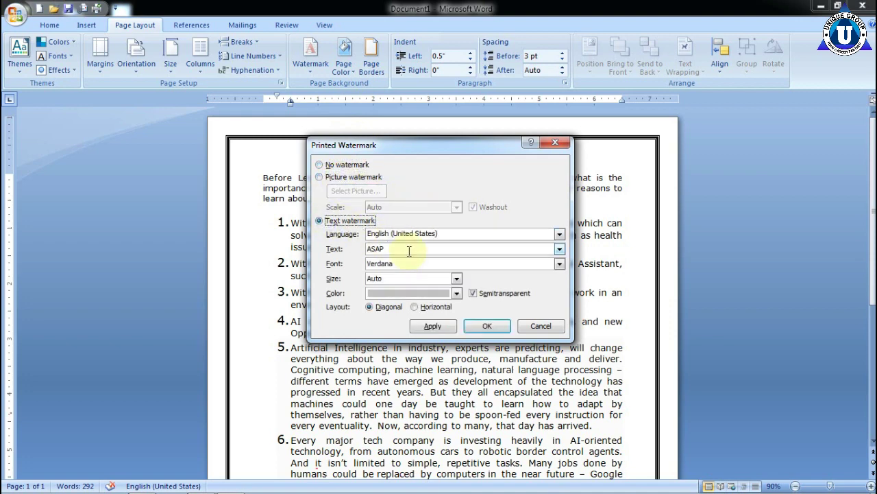
left_click_drag(409, 251, 360, 251)
type("uniqu")
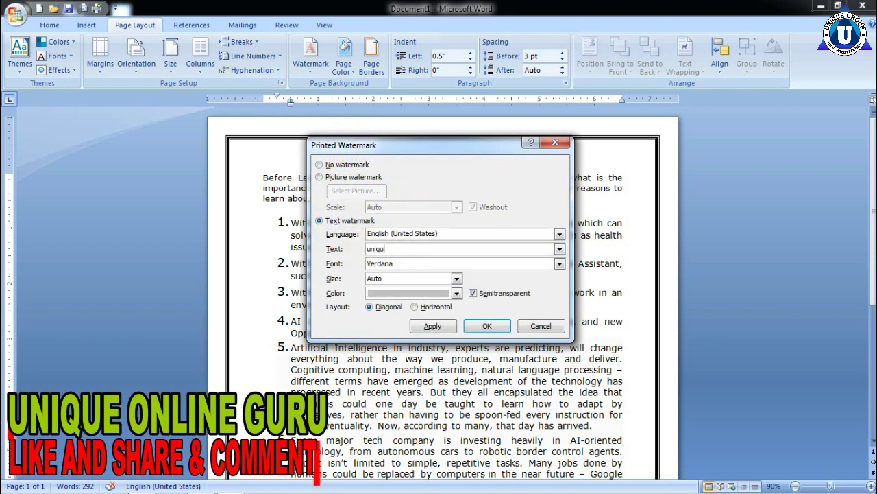
type("e group")
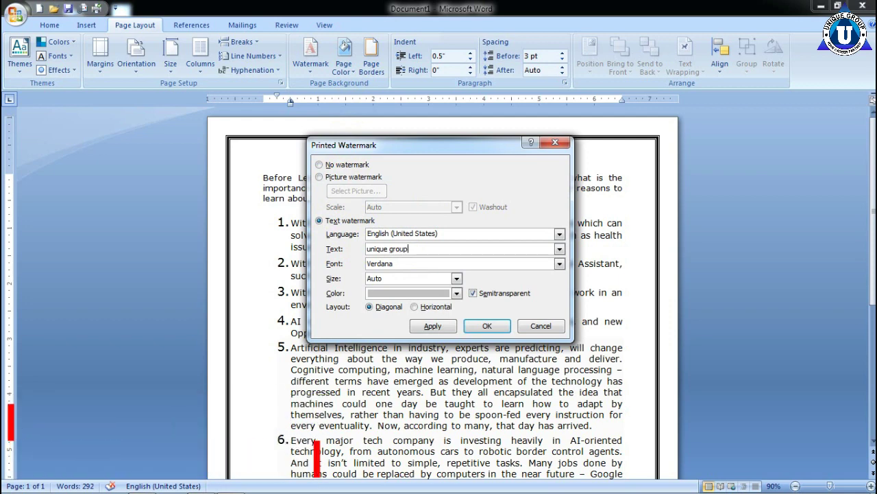
left_click(500, 323)
scroll(501, 320, "down", 3)
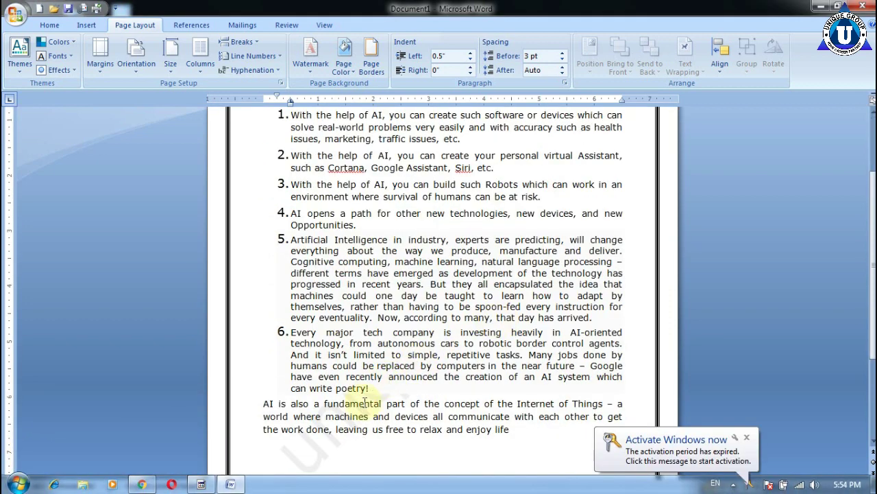
scroll(536, 291, "up", 3)
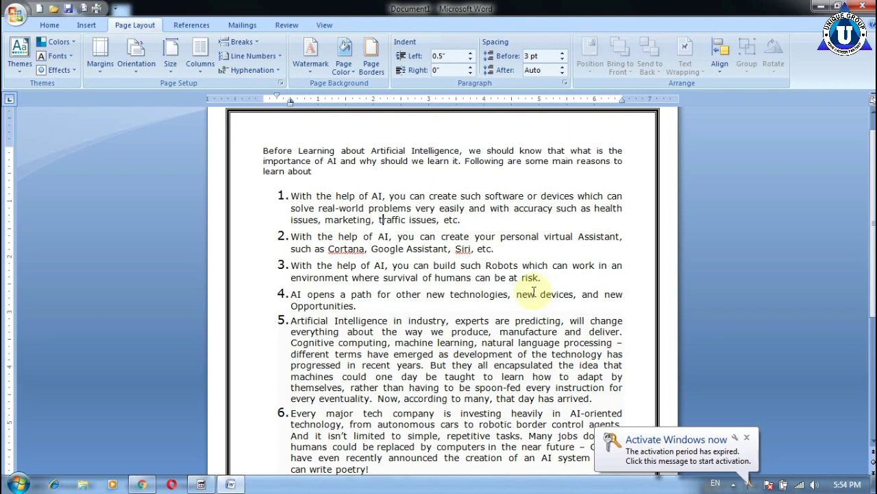
scroll(405, 249, "down", 5)
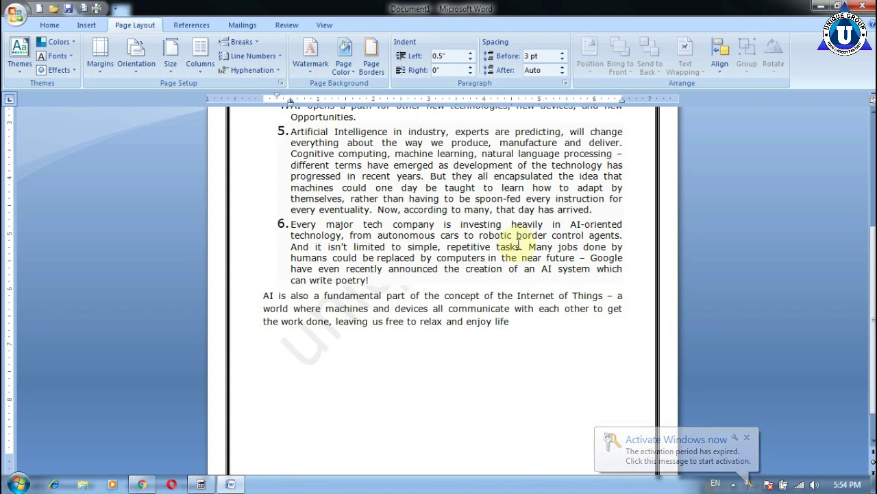
scroll(416, 167, "up", 6)
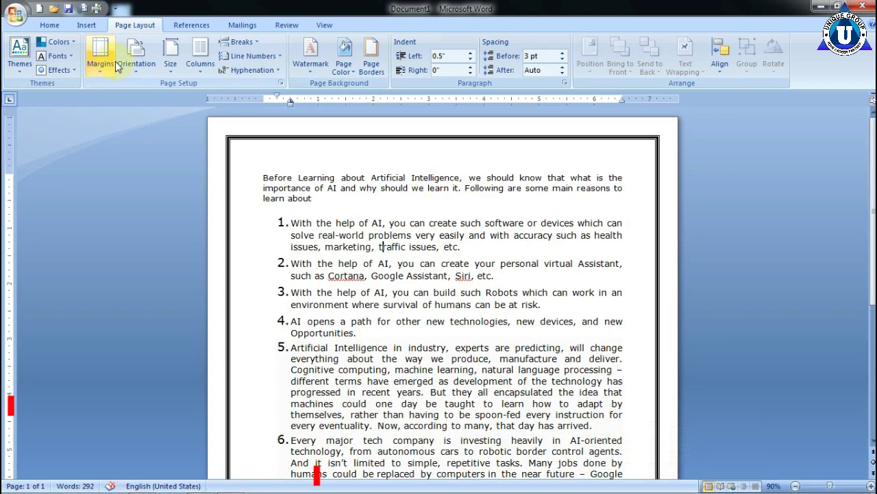
scroll(106, 64, "up", 1)
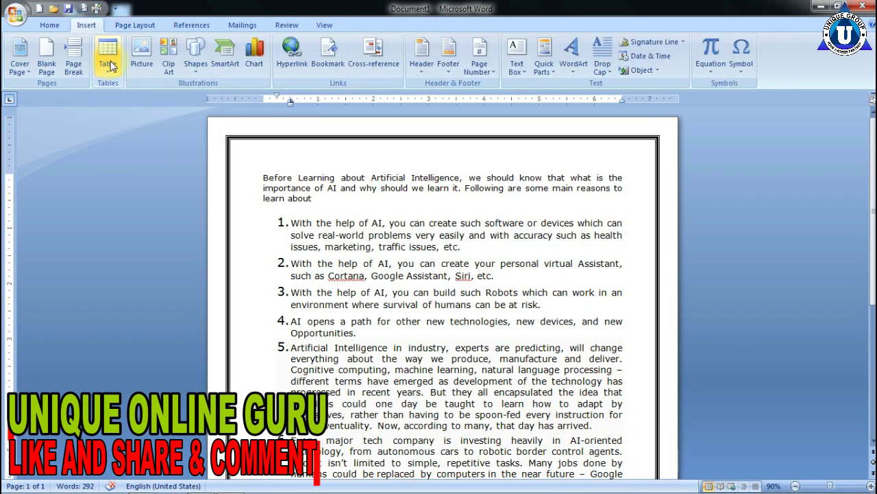
Glance at the Insert table options, then return to the Page Layout tab.
left_click(108, 63)
left_click(50, 24)
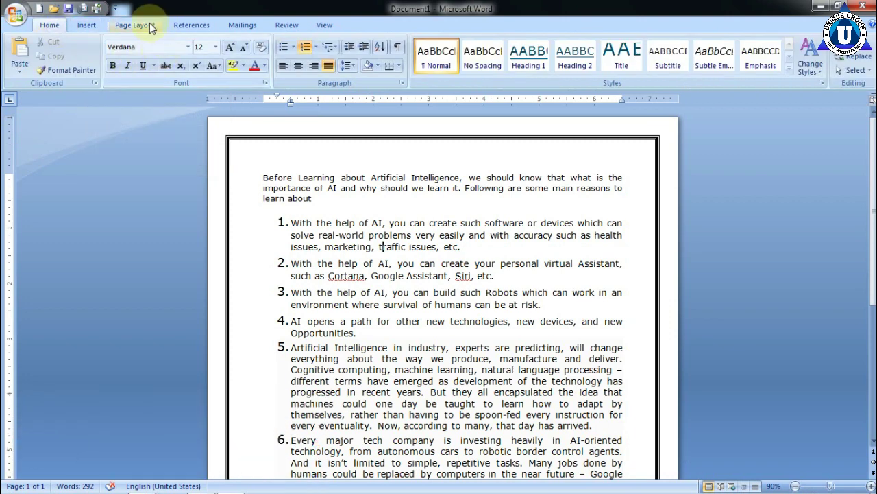
left_click(135, 25)
left_click(100, 55)
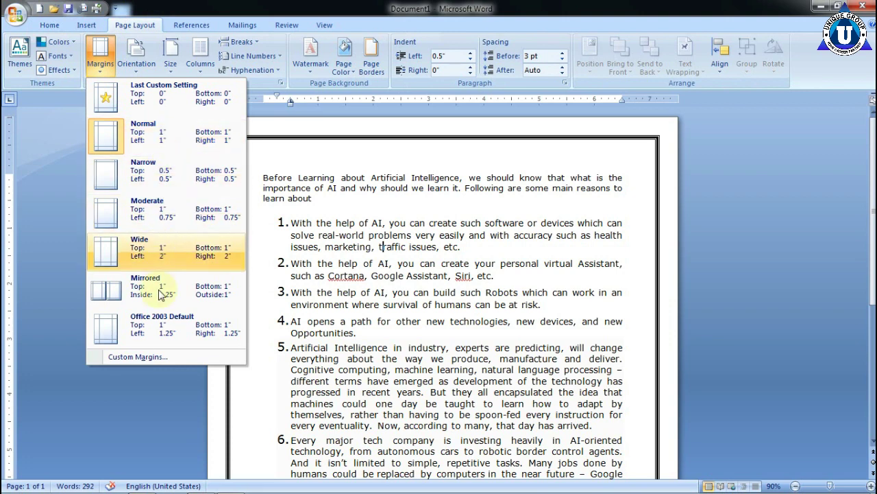
Apply Moderate margins, then switch to Narrow margins.
left_click(152, 215)
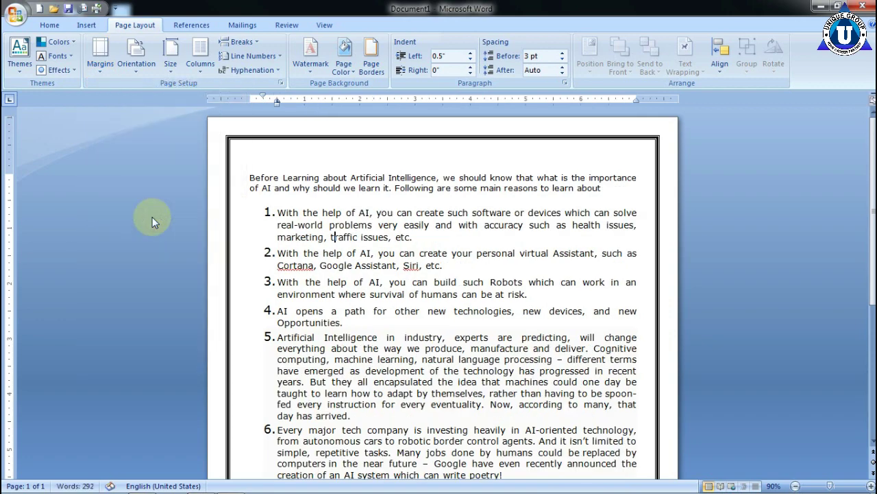
left_click(101, 54)
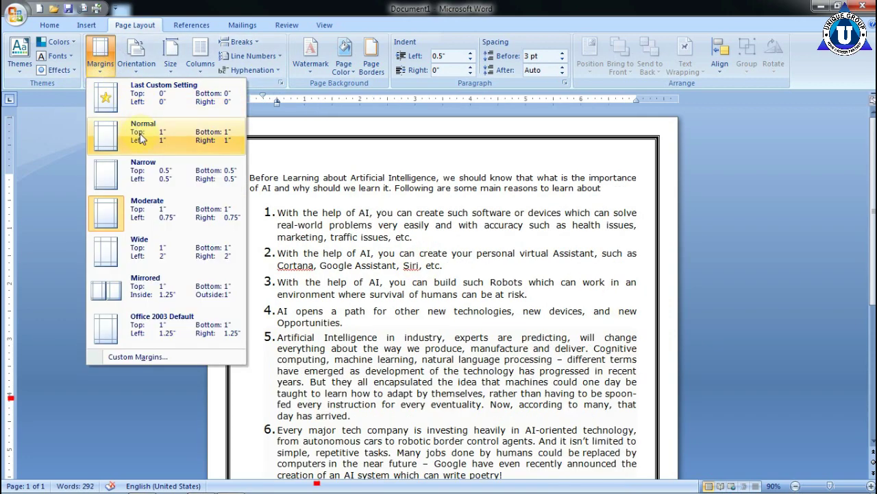
left_click(130, 168)
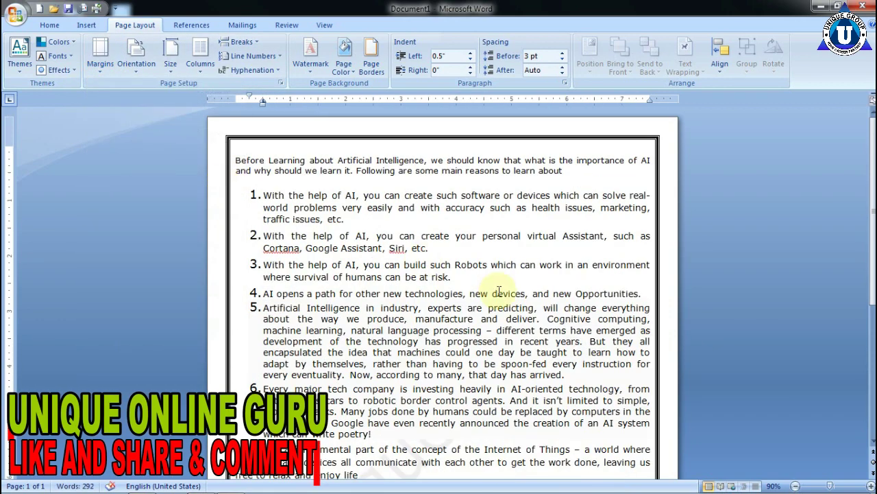
scroll(499, 291, "down", 5)
scroll(505, 260, "down", 3)
scroll(501, 304, "up", 8)
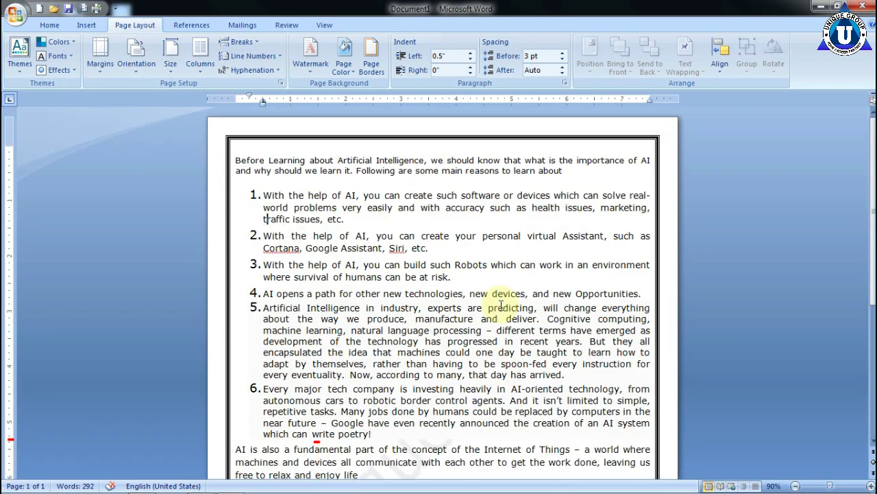
Turn the page to landscape orientation.
left_click(137, 62)
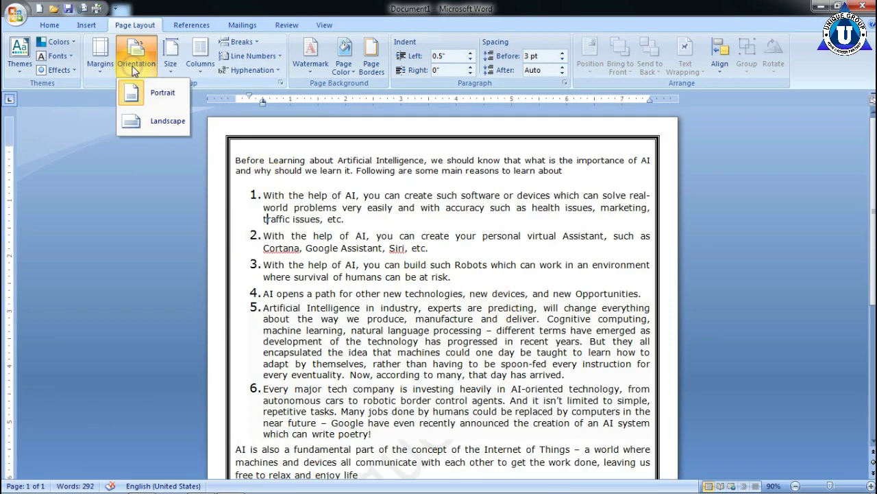
left_click(170, 120)
scroll(396, 231, "down", 4)
scroll(418, 240, "up", 4)
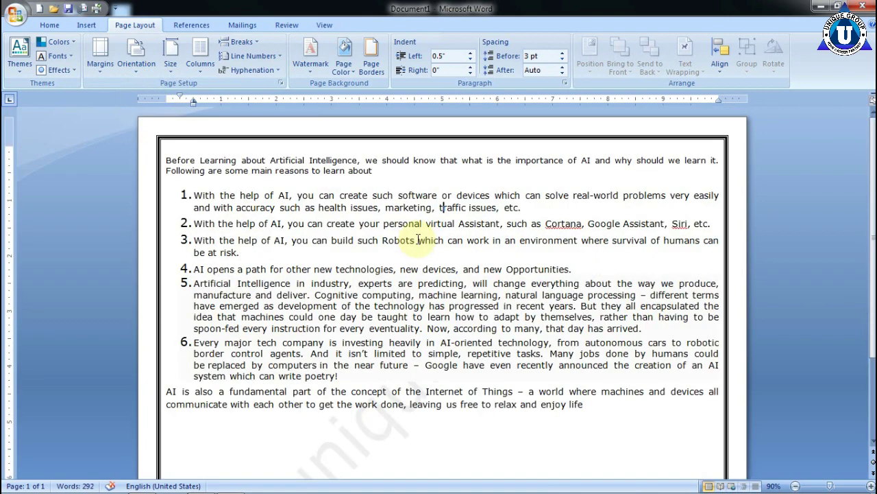
scroll(418, 240, "down", 3)
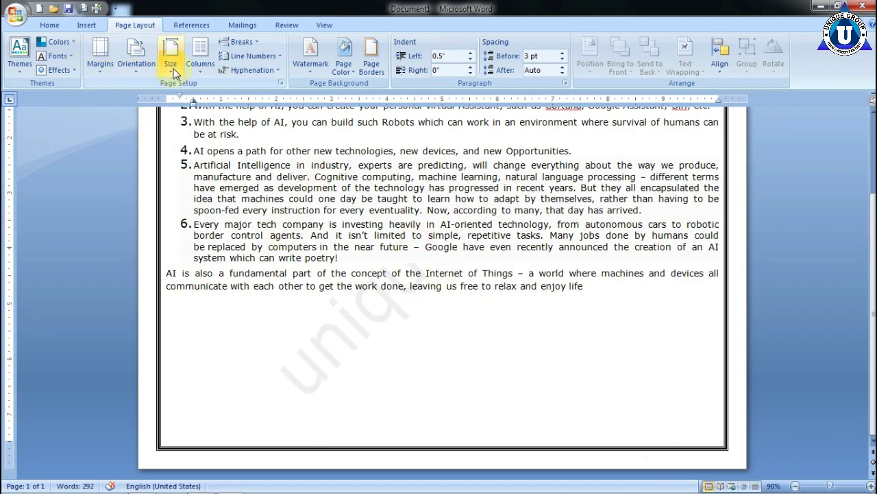
Set the paper size to A4 (8.27" x 11.69") and select the whole document.
left_click(172, 60)
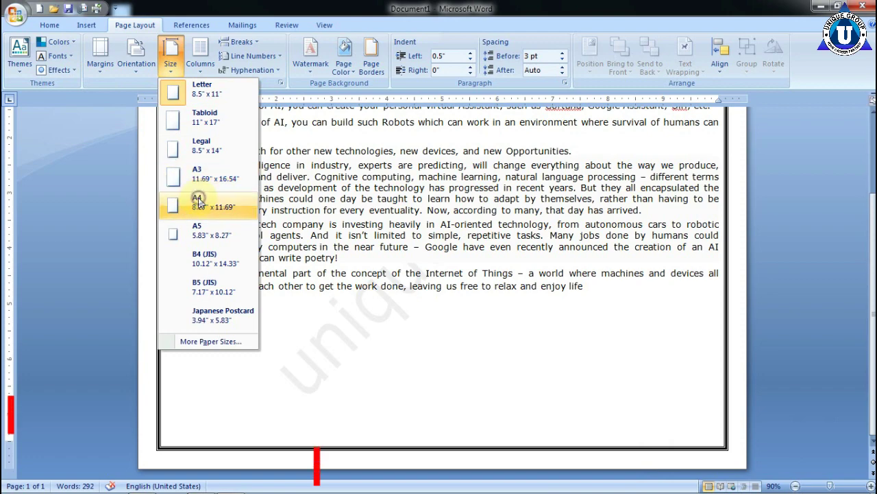
left_click(198, 200)
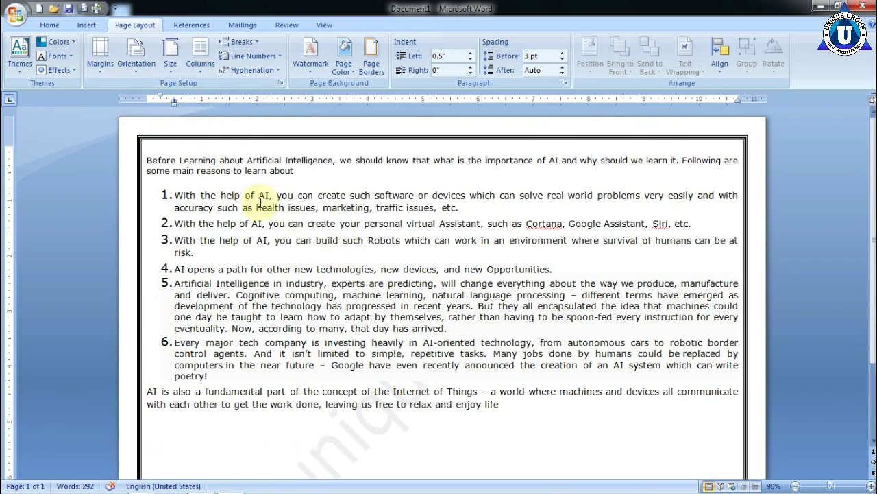
key("ctrl+a")
left_click(201, 66)
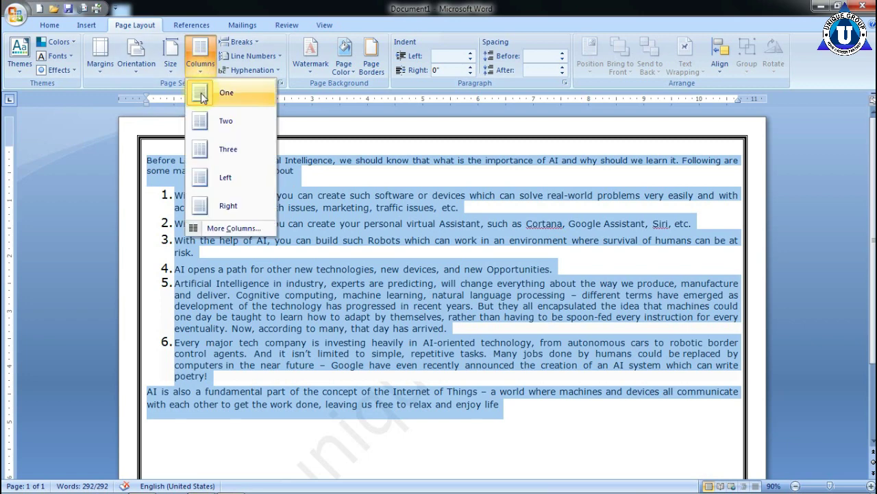
Split the essay into three columns.
left_click(233, 230)
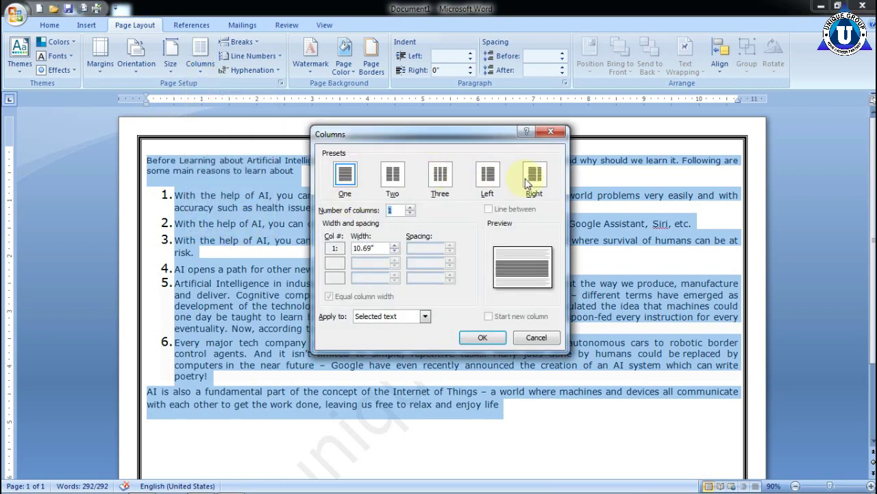
left_click(553, 131)
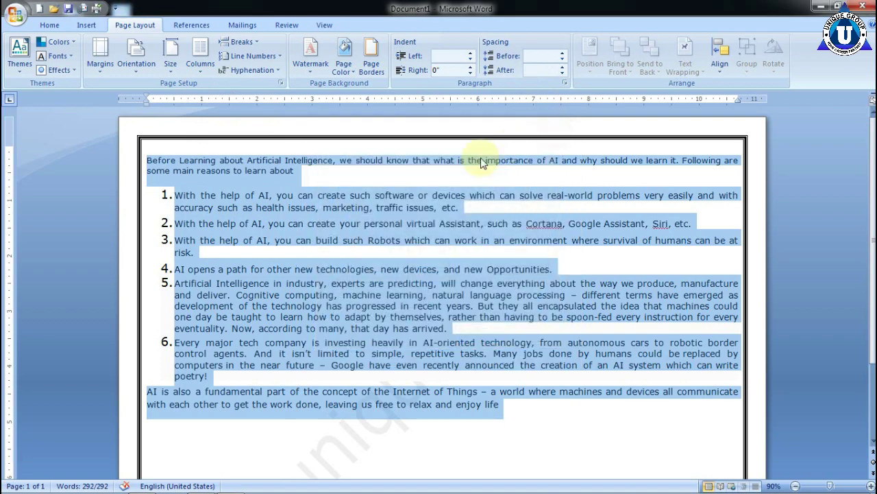
left_click(200, 60)
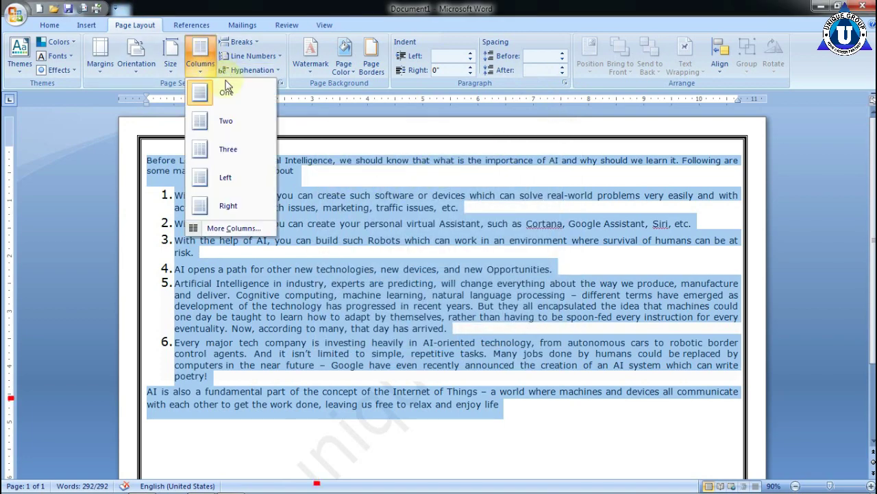
left_click(228, 149)
scroll(440, 317, "up", 3)
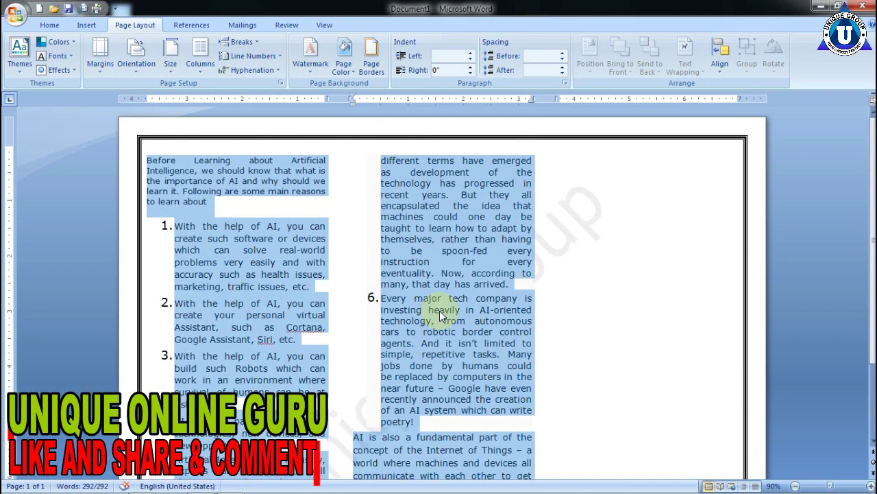
left_click(441, 314)
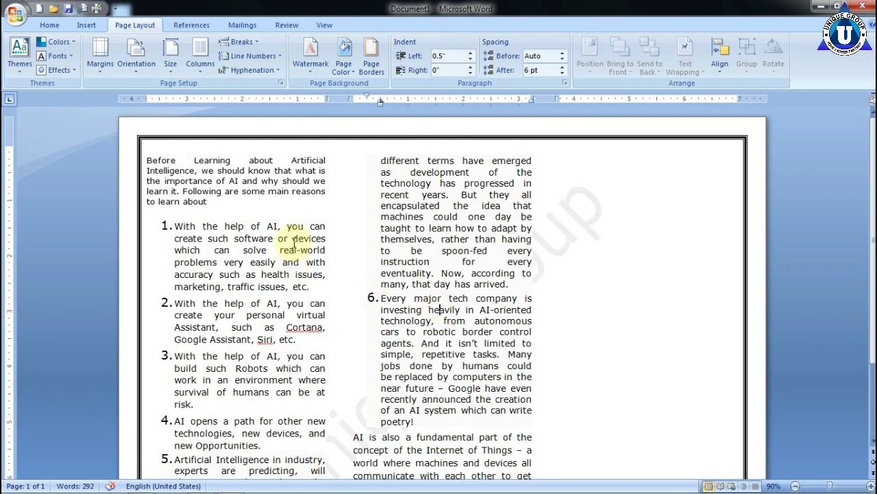
Paste a copy of the intro through item 5 after the word 'life'.
mouse_move(144, 159)
left_mouse_down()
mouse_move(314, 483)
mouse_move(464, 480)
left_mouse_up()
left_click(470, 400)
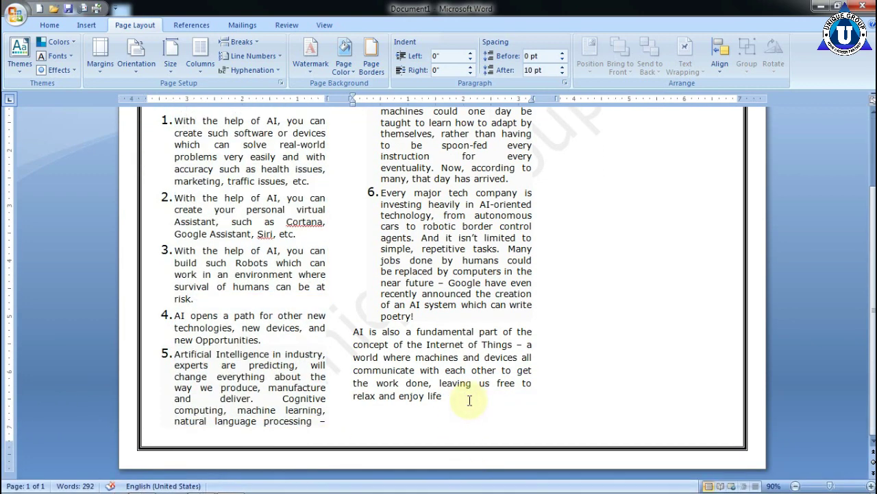
key("ctrl+v")
scroll(478, 388, "up", 3)
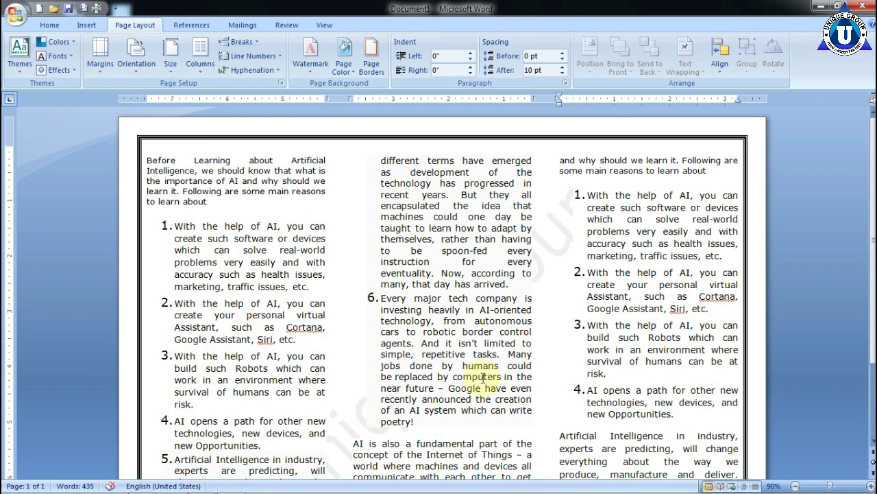
scroll(483, 342, "down", 3)
scroll(535, 308, "up", 3)
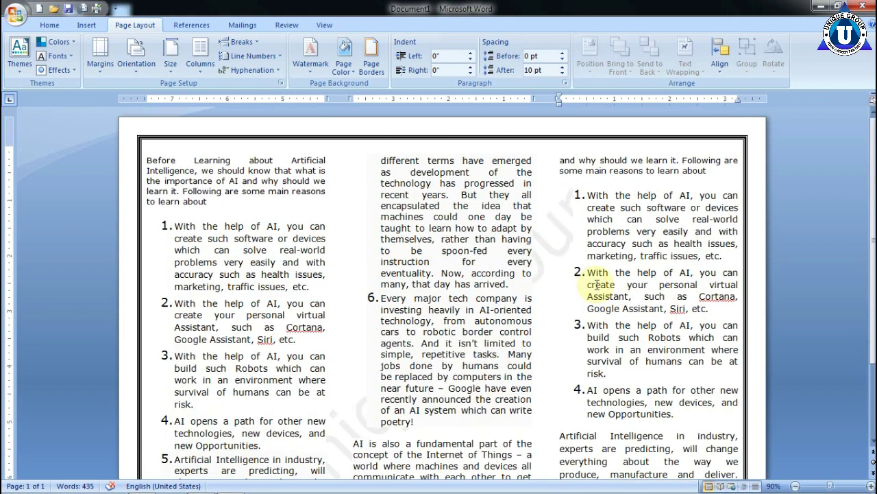
Add vertical dividing lines between the three columns via More Columns.
left_click(205, 68)
left_click(226, 226)
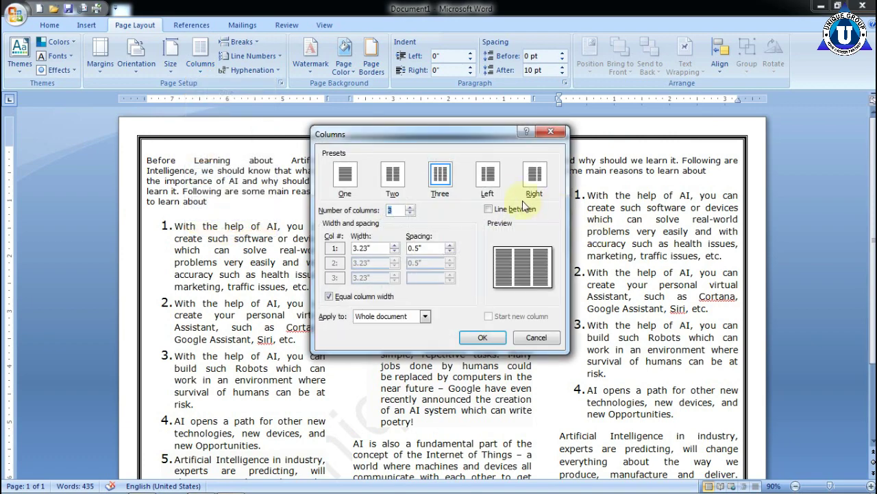
left_click(510, 208)
left_click(482, 338)
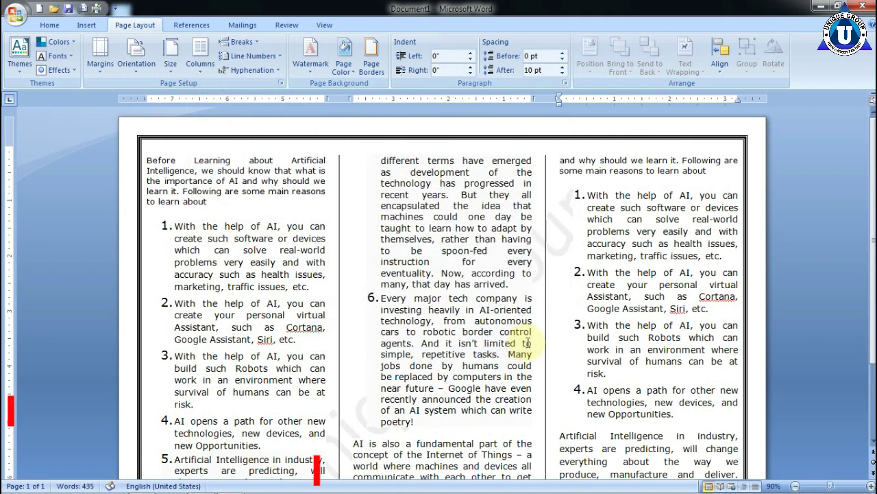
scroll(527, 343, "down", 4)
scroll(527, 346, "up", 4)
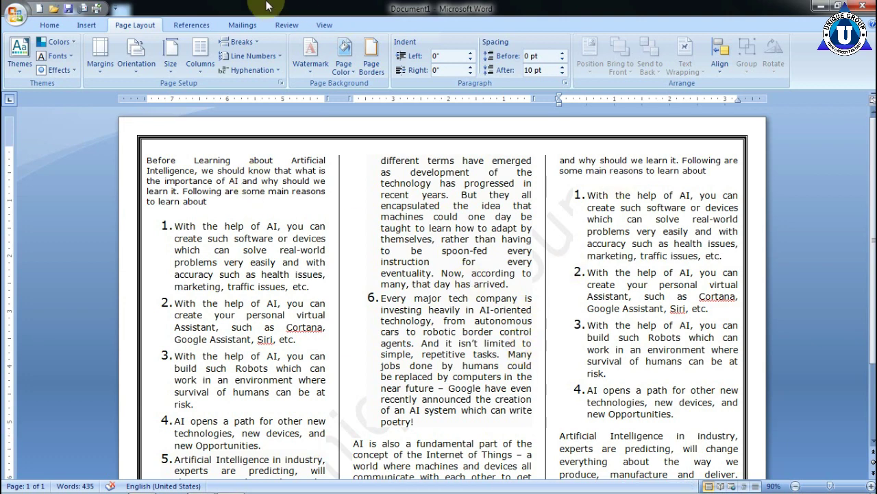
Undo the columns and pasted copy with Ctrl+Z, then set Portrait orientation.
left_click(49, 24)
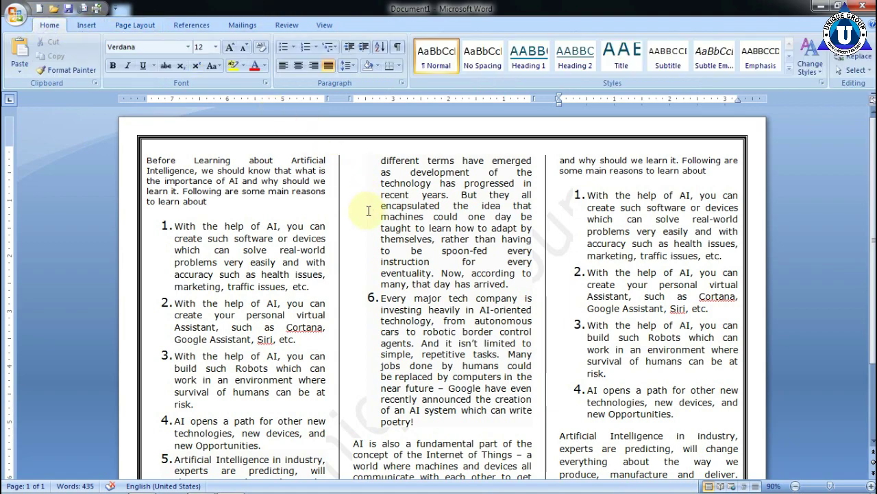
key("ctrl+z")
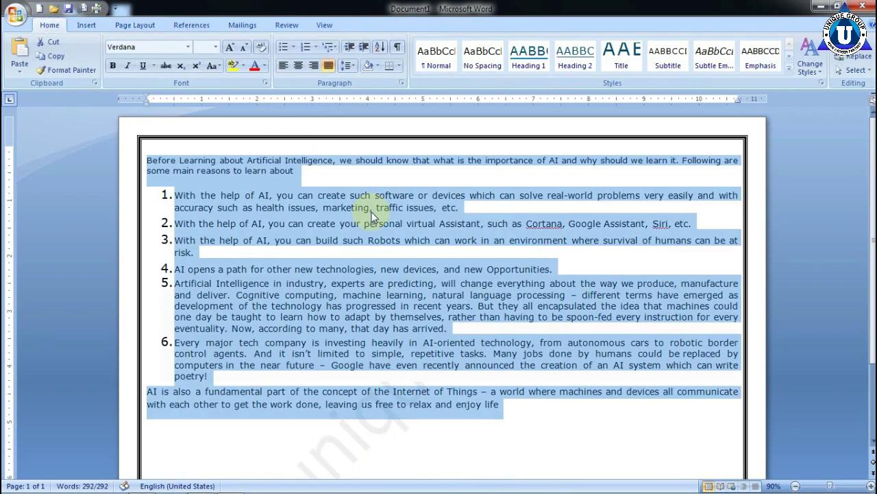
left_click(135, 24)
left_click(136, 56)
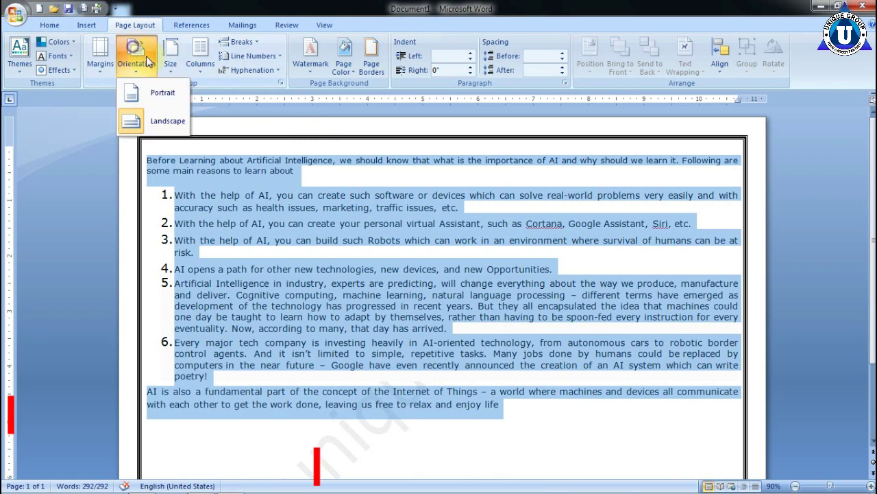
left_click(144, 89)
left_click(49, 24)
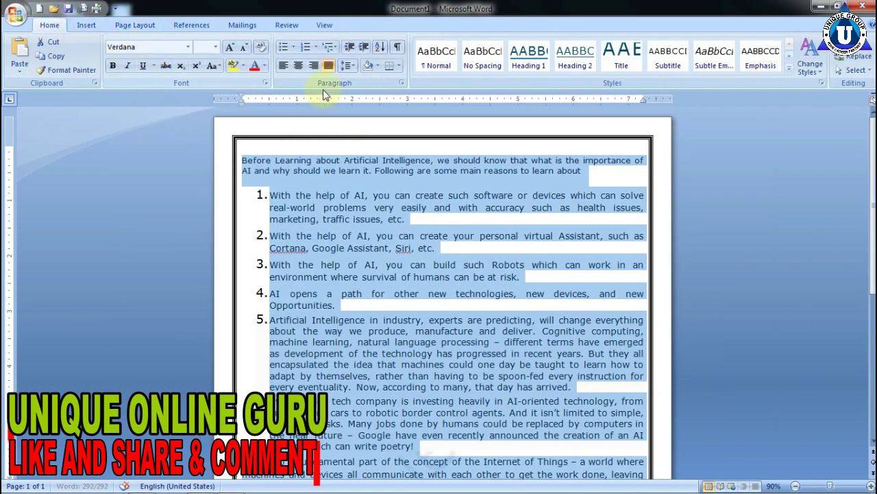
Remove the space after each paragraph.
left_click(353, 65)
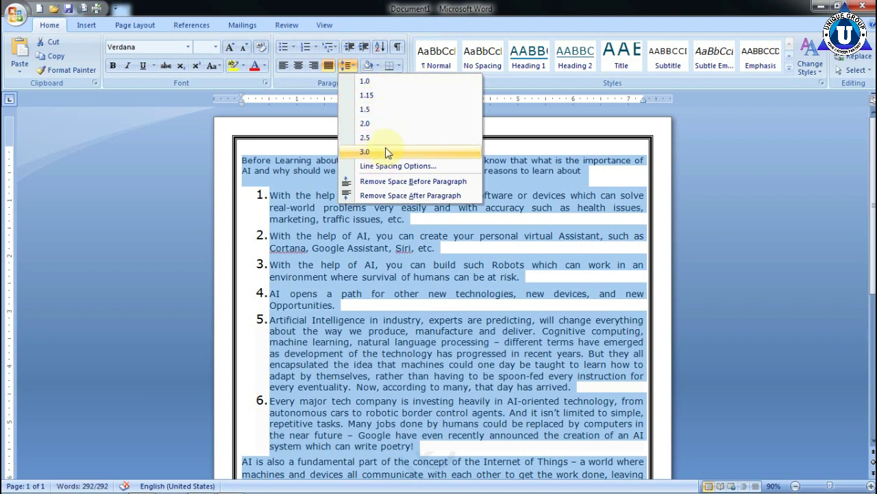
left_click(423, 196)
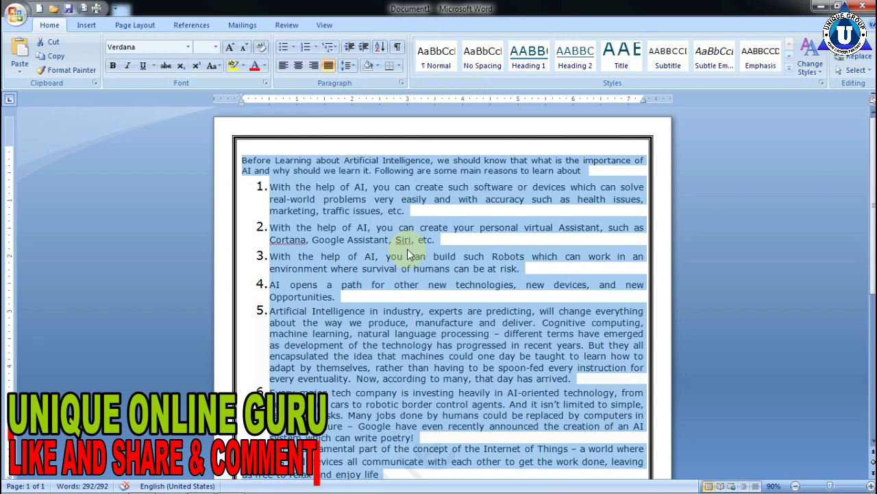
left_click(409, 253)
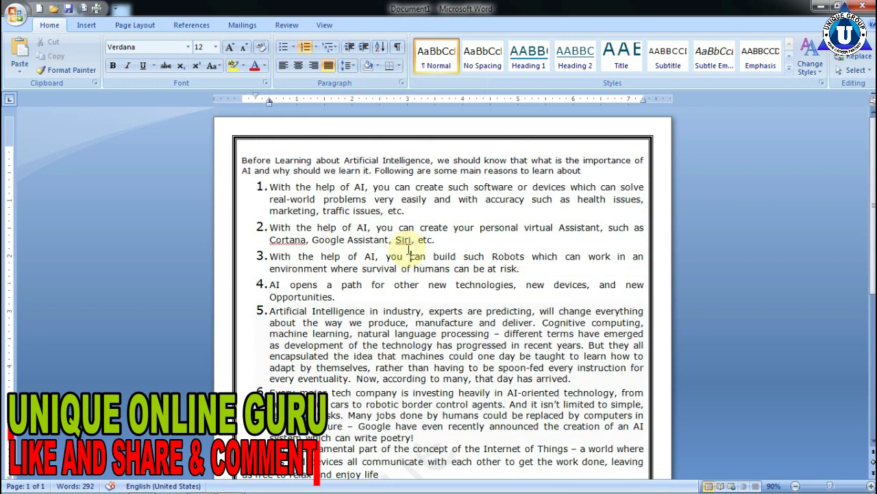
Set the whole essay's line spacing to 1.15, then to 3.0.
left_click(282, 171)
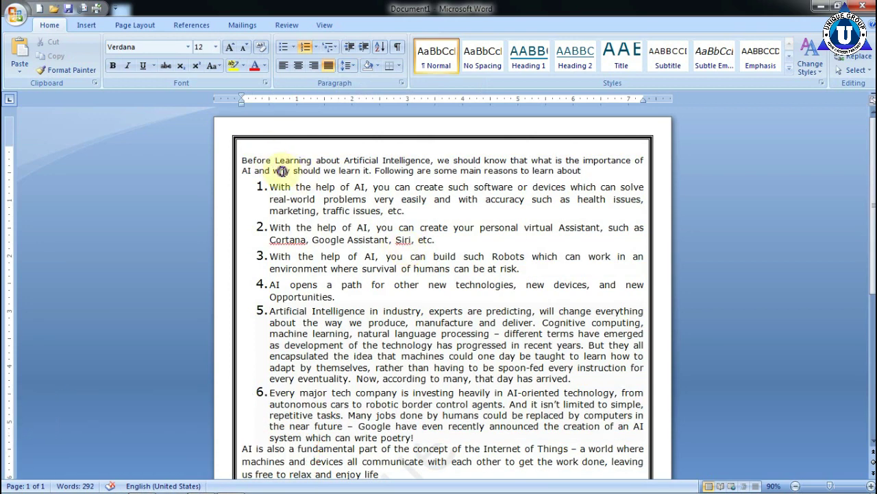
key("ctrl+a")
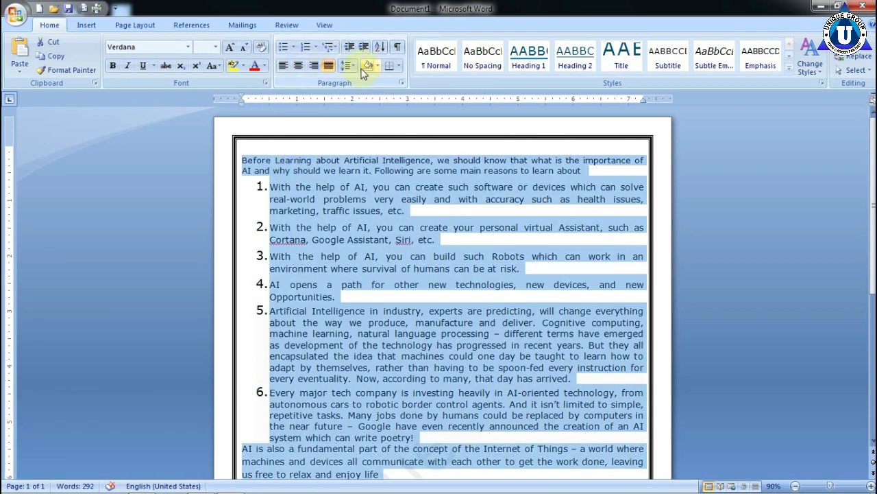
left_click(350, 66)
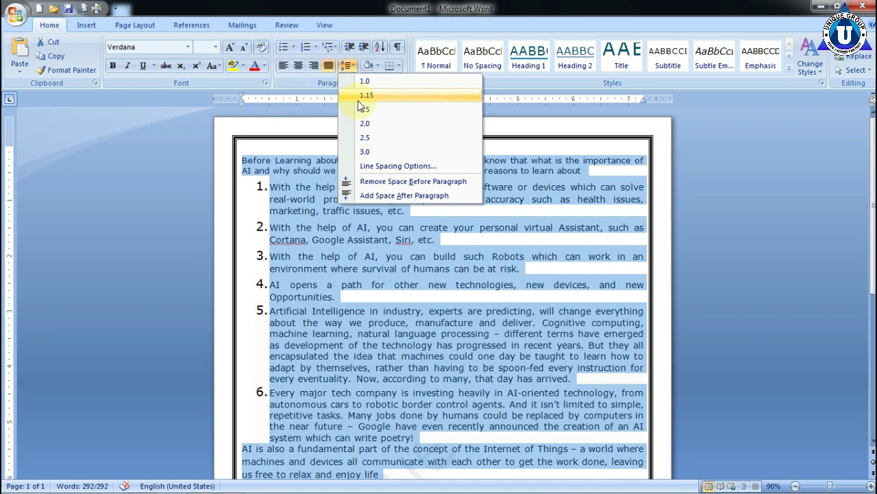
left_click(358, 96)
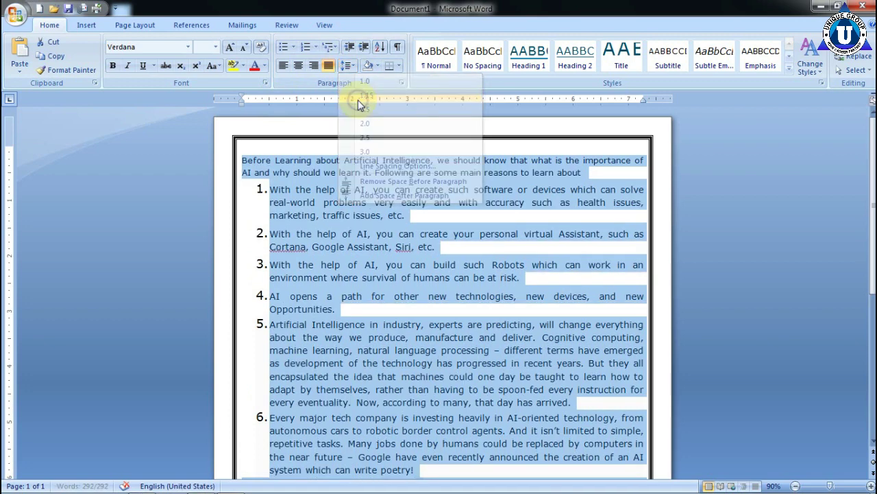
left_click(349, 66)
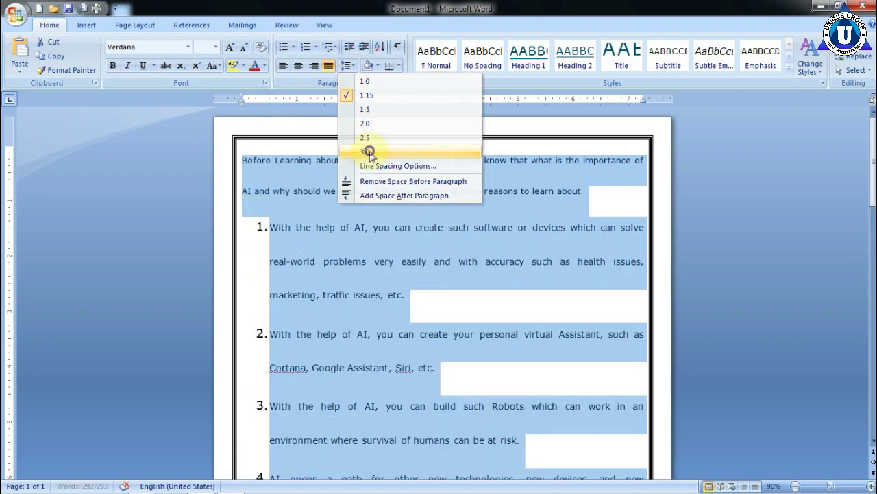
left_click(366, 152)
scroll(388, 250, "down", 10)
scroll(390, 248, "down", 3)
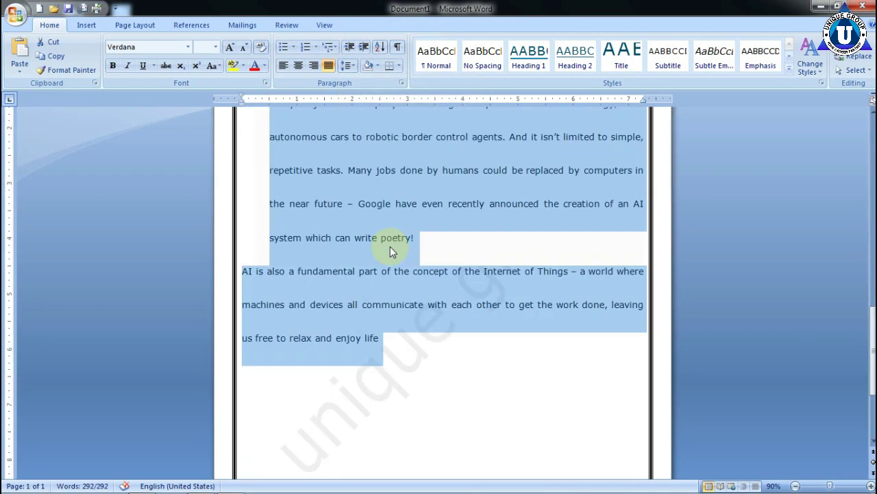
scroll(390, 248, "up", 4)
scroll(394, 251, "up", 2)
left_click(402, 246)
scroll(404, 252, "up", 2)
scroll(403, 253, "up", 2)
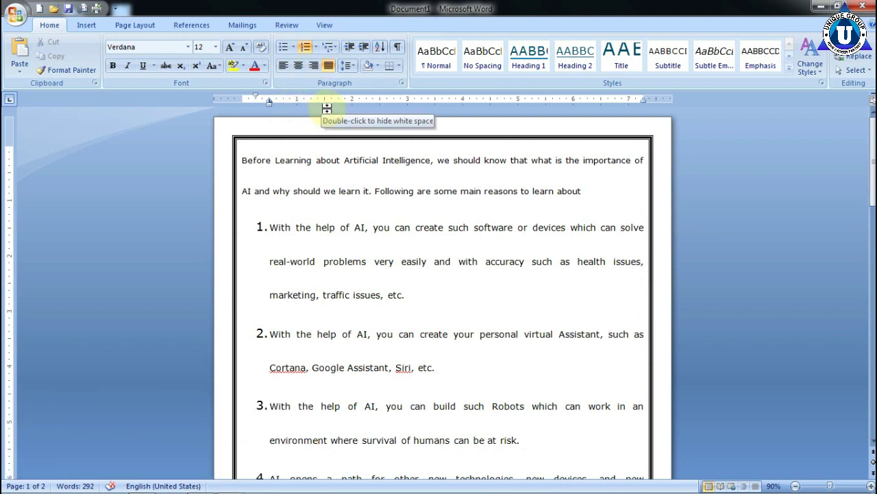
left_click(274, 104)
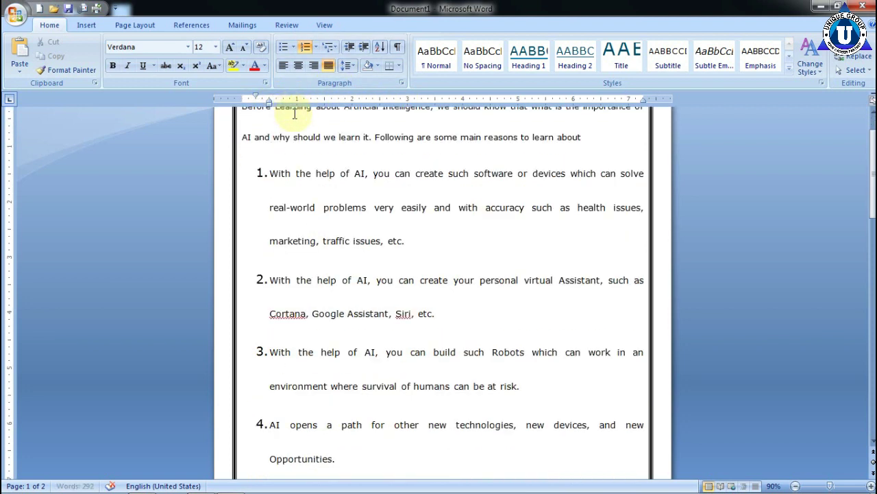
scroll(308, 229, "up", 1)
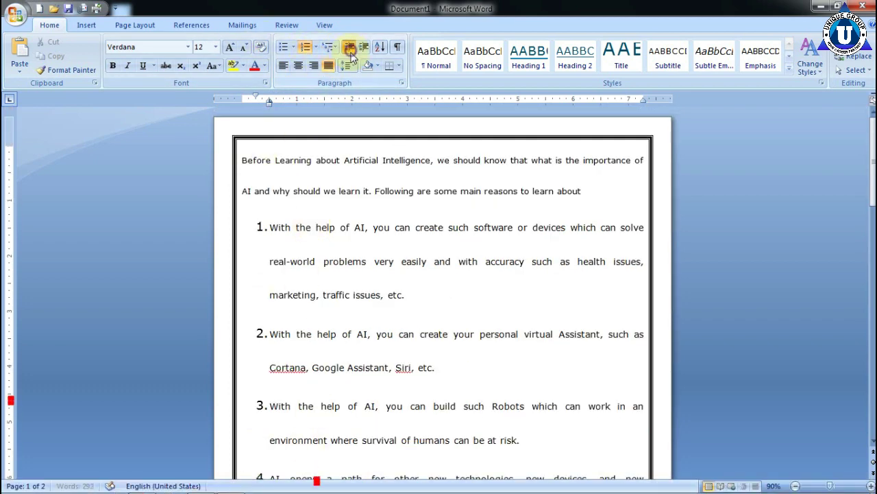
left_click(315, 160)
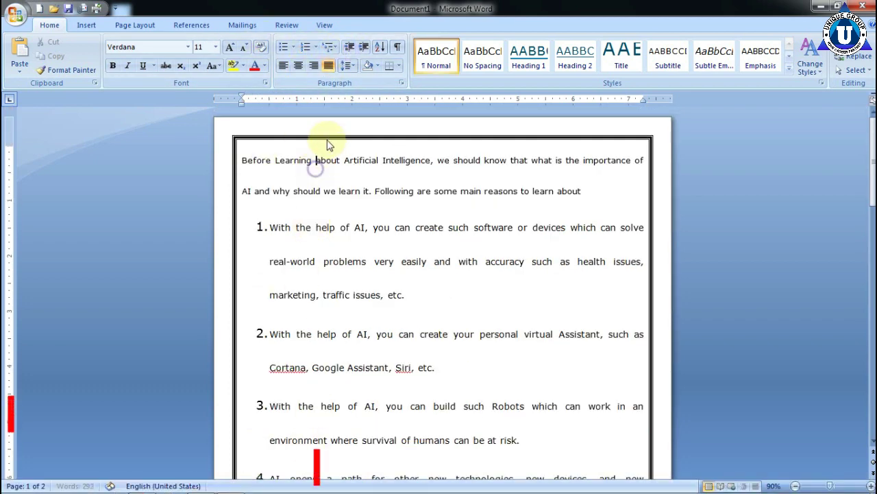
left_click(365, 48)
left_click(365, 48)
left_click(366, 48)
left_click(365, 48)
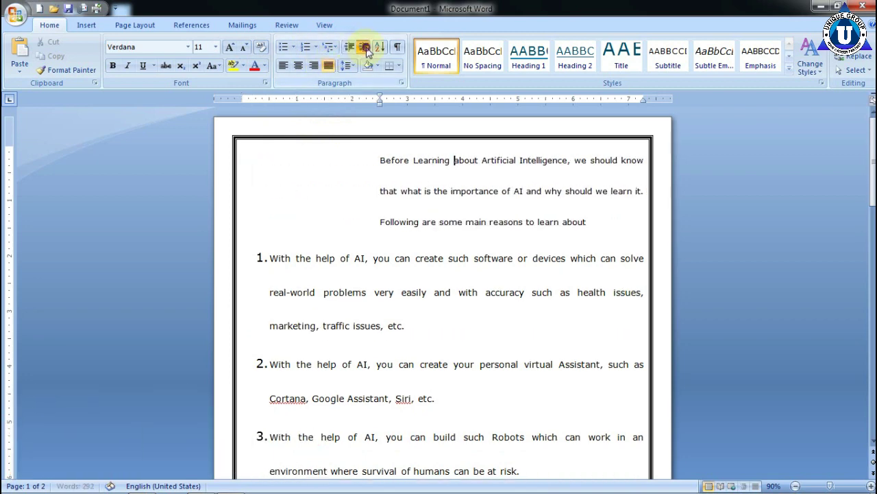
left_click(365, 48)
left_click(366, 48)
left_click(354, 46)
left_click(353, 46)
left_click(354, 47)
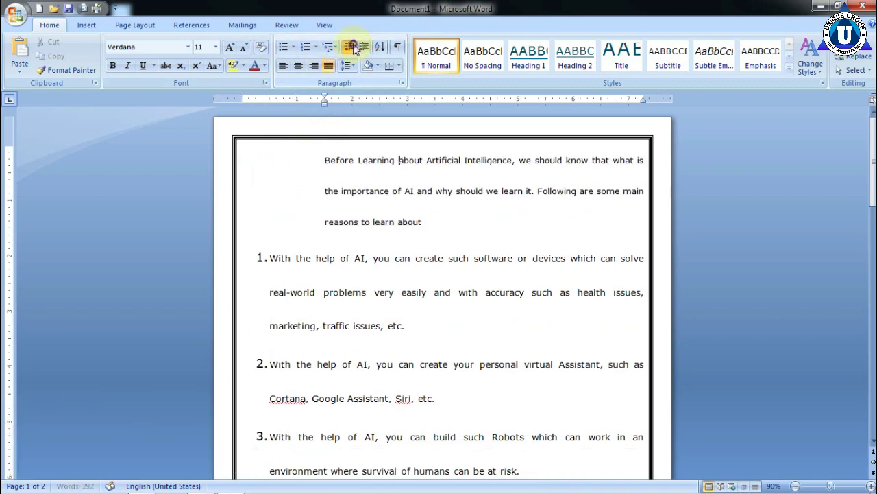
left_click(353, 47)
left_click(354, 47)
left_click(354, 47)
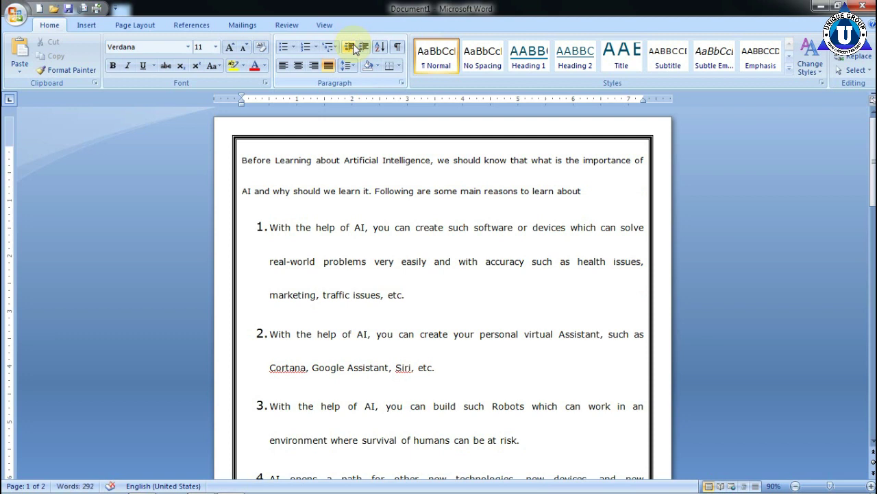